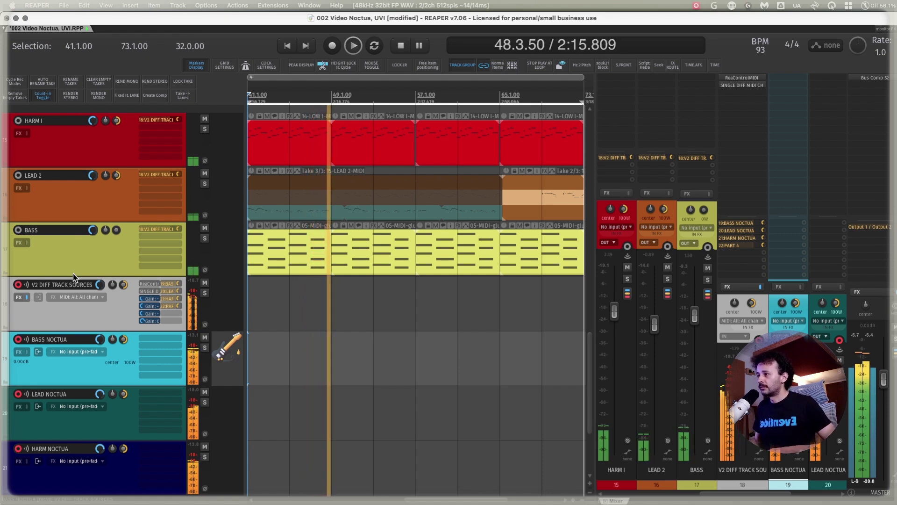
Step: Stop playback and open the UVI Workstation instrument from track 1's mixer FX slot
key(space)
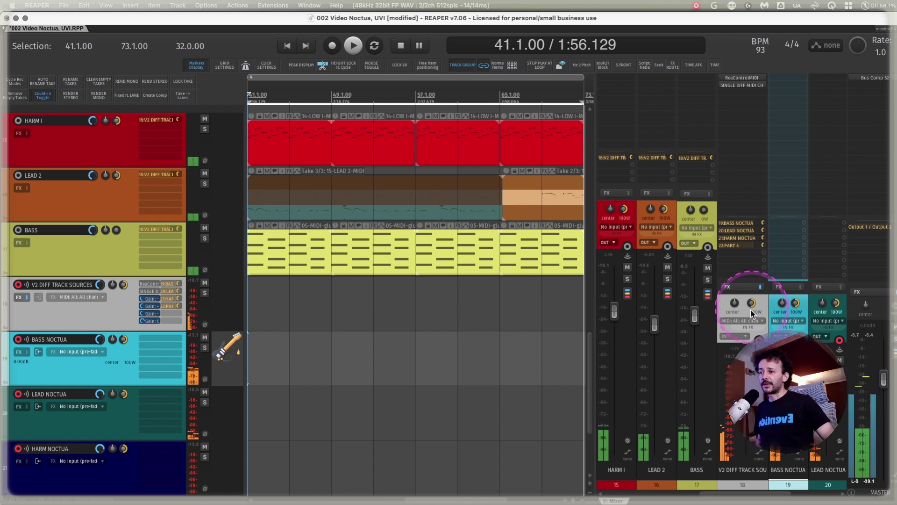
scroll(753, 325, right, 3)
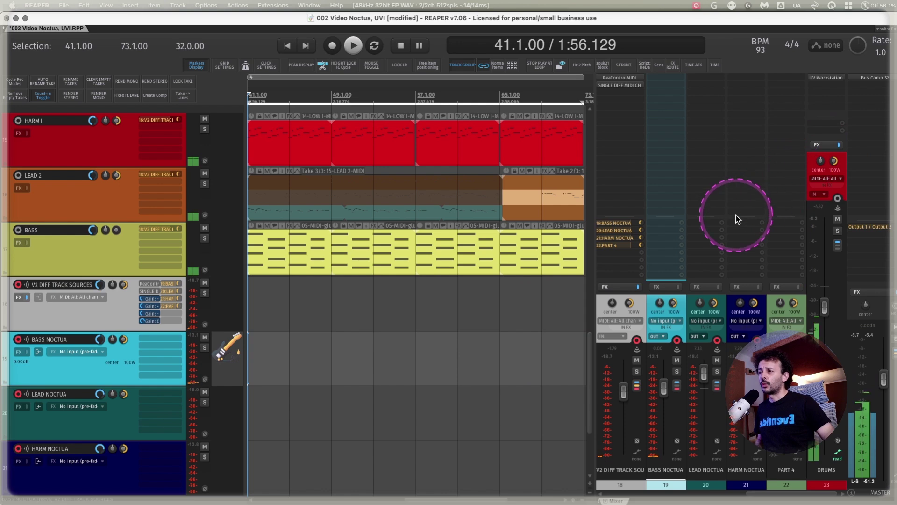
scroll(737, 220, left, 8)
click(632, 304)
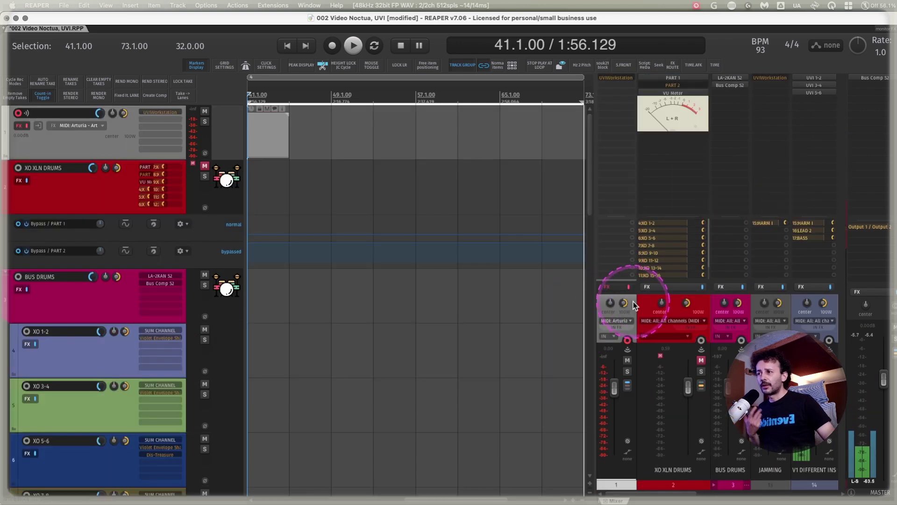
click(629, 287)
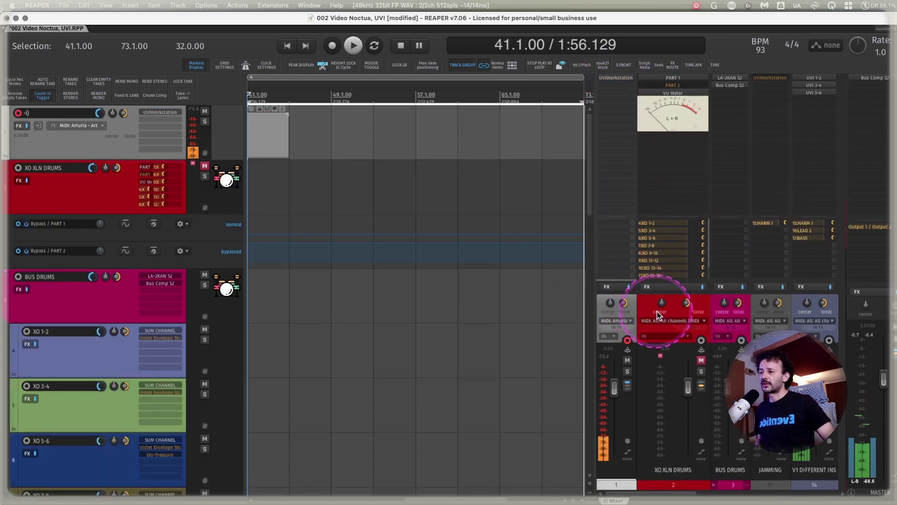
scroll(664, 314, right, 8)
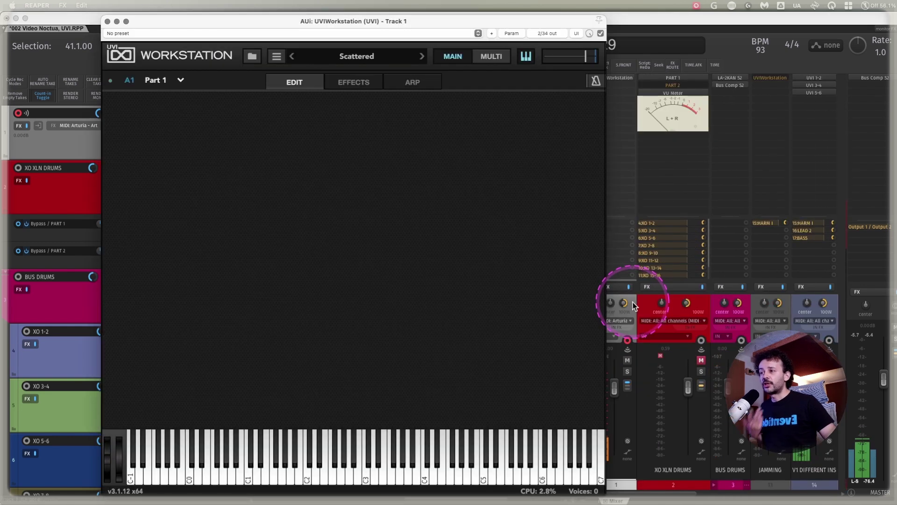
Step: Move the UVI window up-left, browse the Noctua soundbank presets, then close the browser
drag(486, 21, 450, 19)
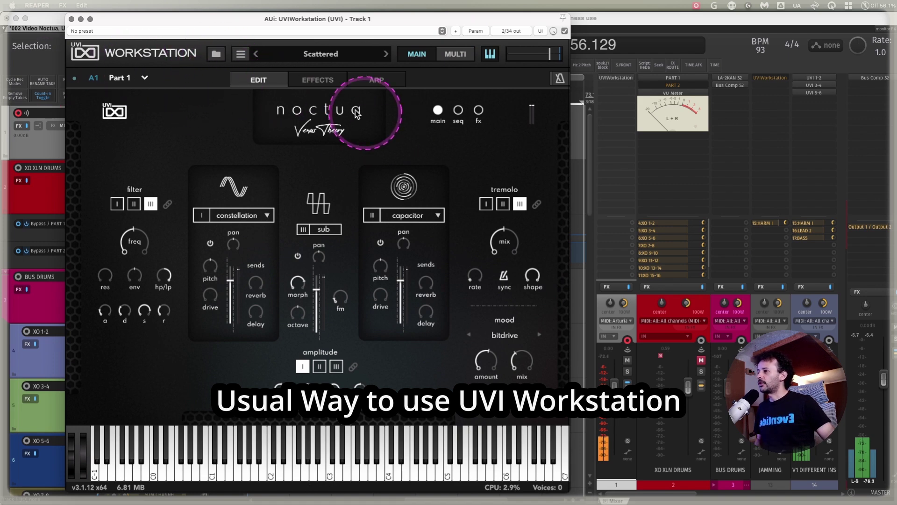
click(216, 54)
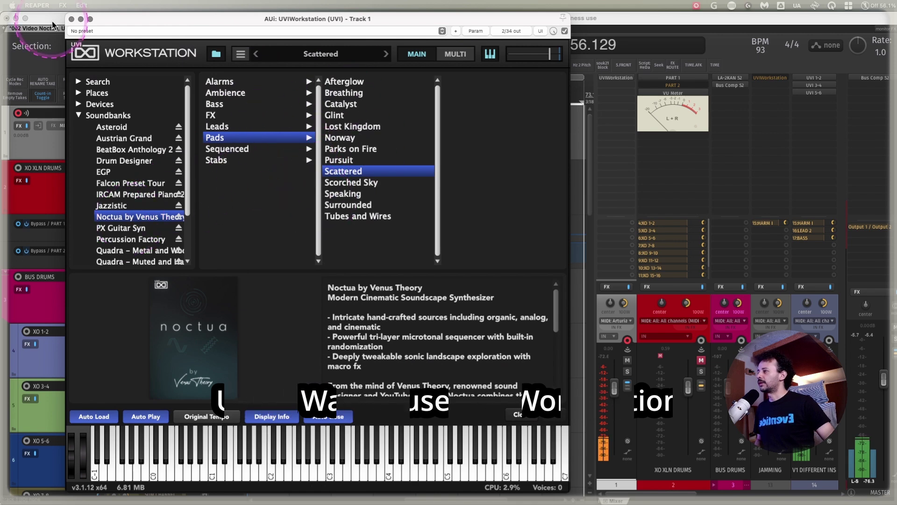
click(219, 52)
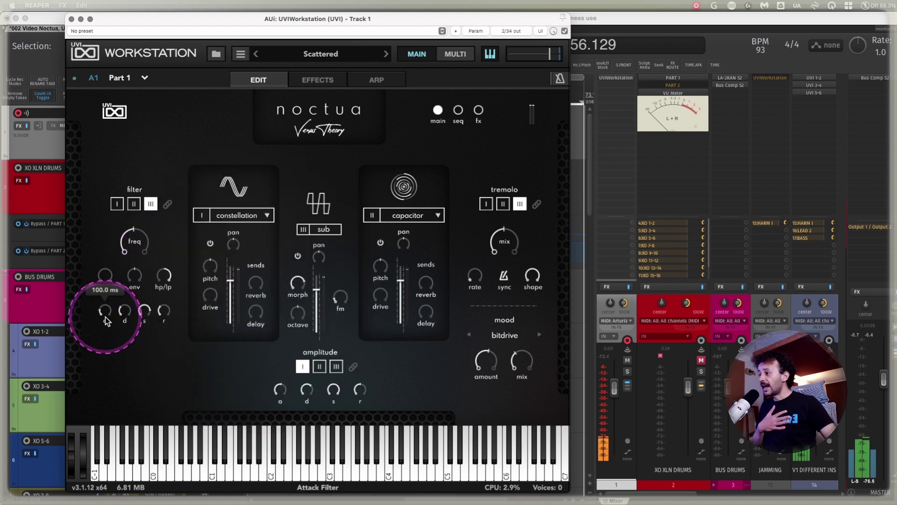
mouse_move(157, 317)
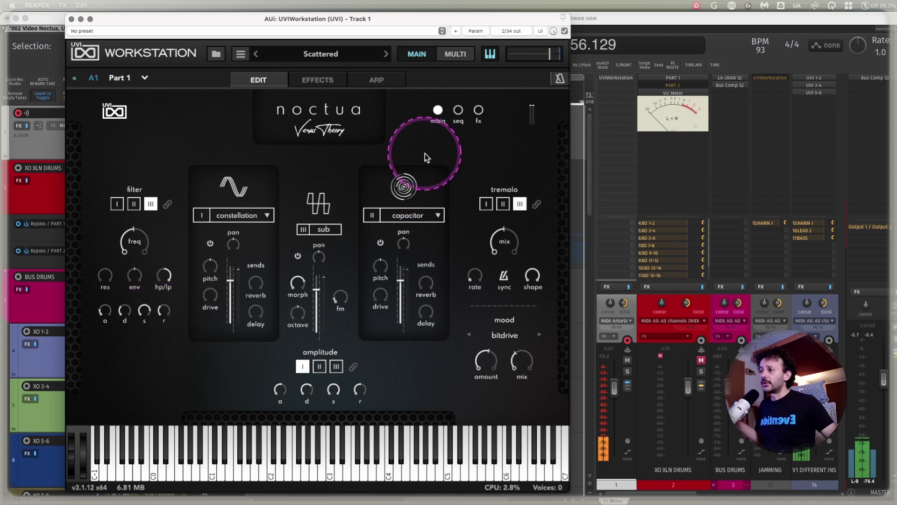
click(458, 111)
click(480, 112)
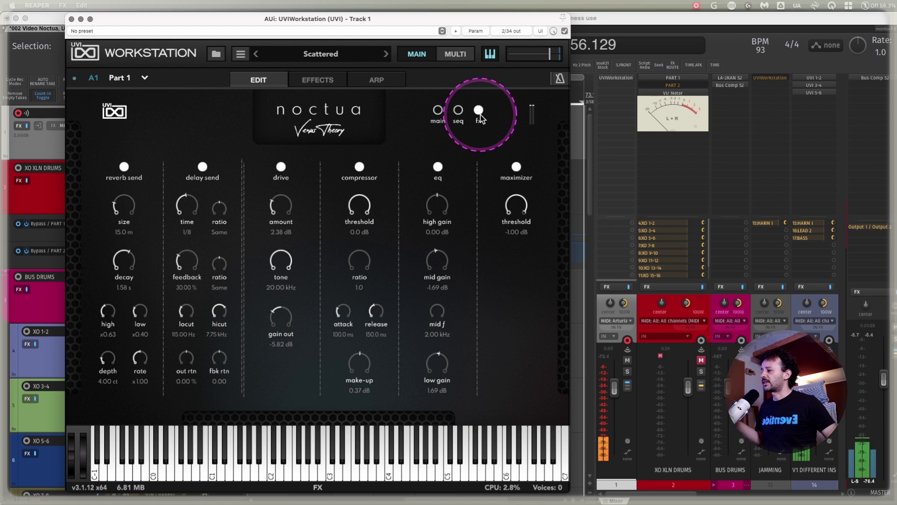
click(439, 110)
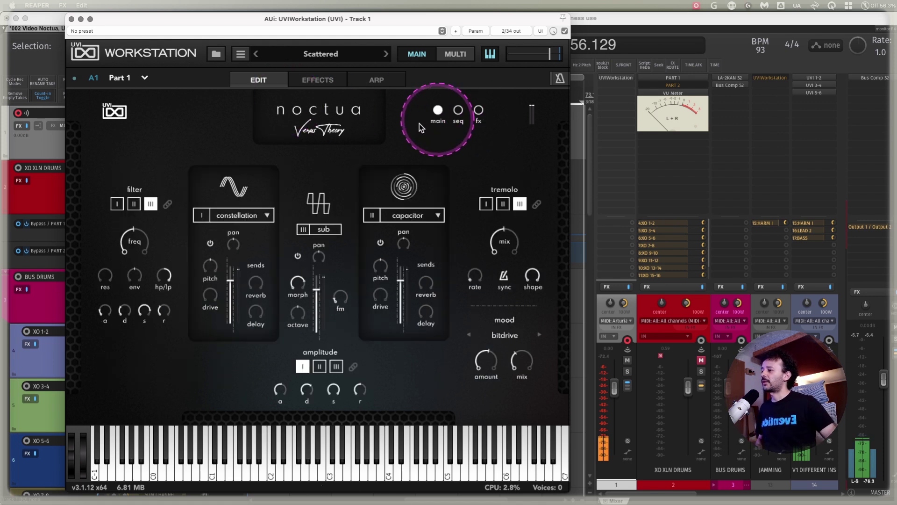
click(141, 79)
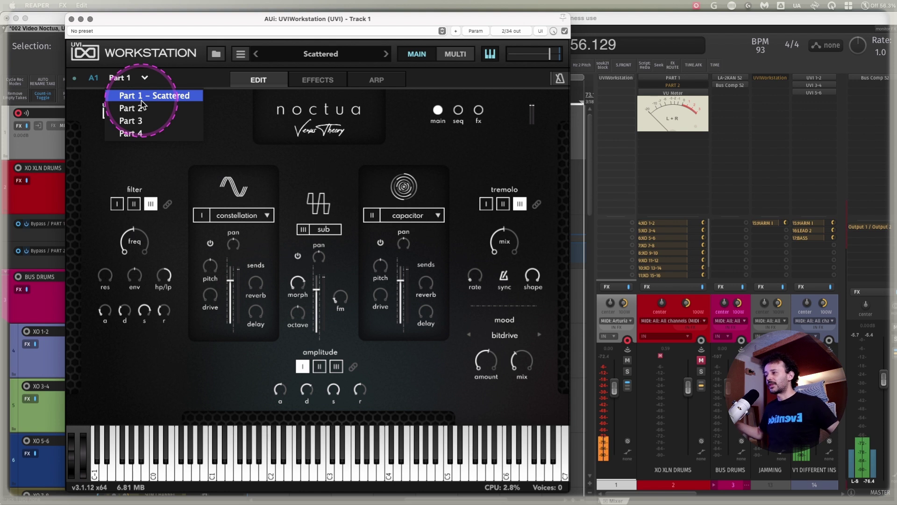
click(141, 99)
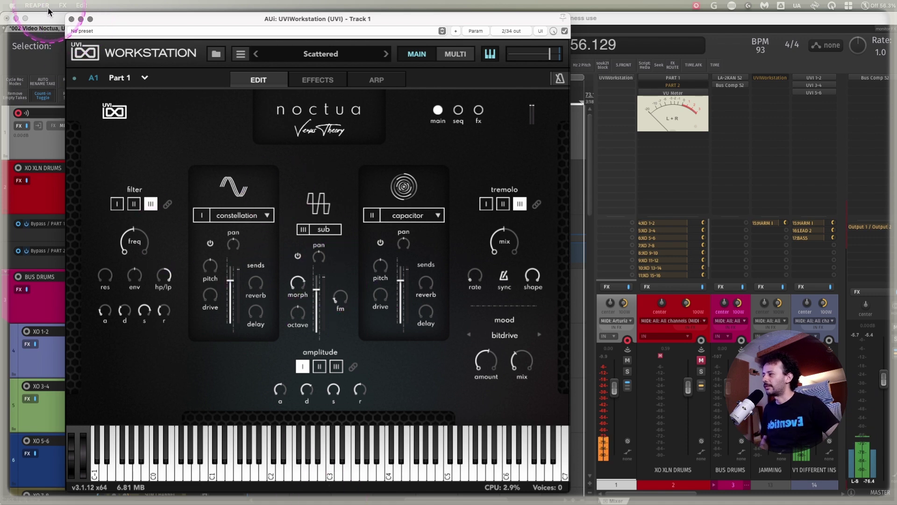
Step: Close track 1's instrument window, fit all tracks, and zoom in on the 41–73 selection
click(73, 20)
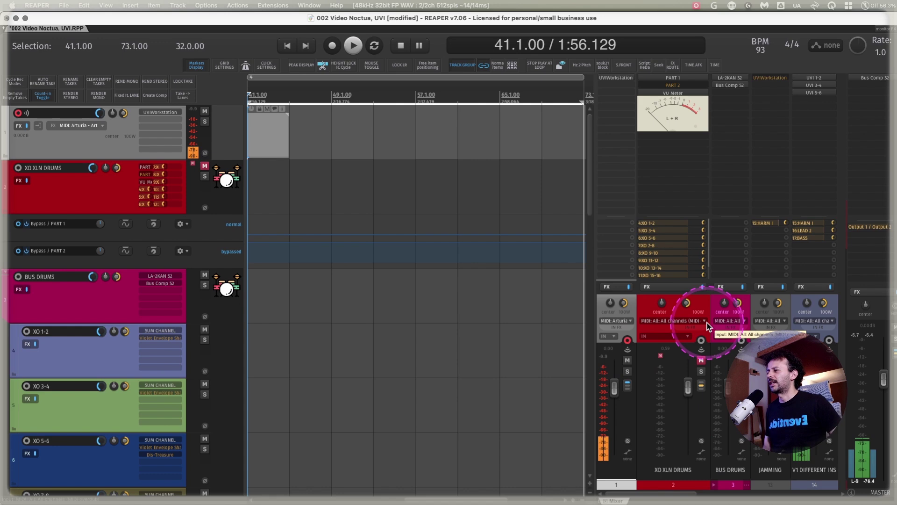
key(grave)
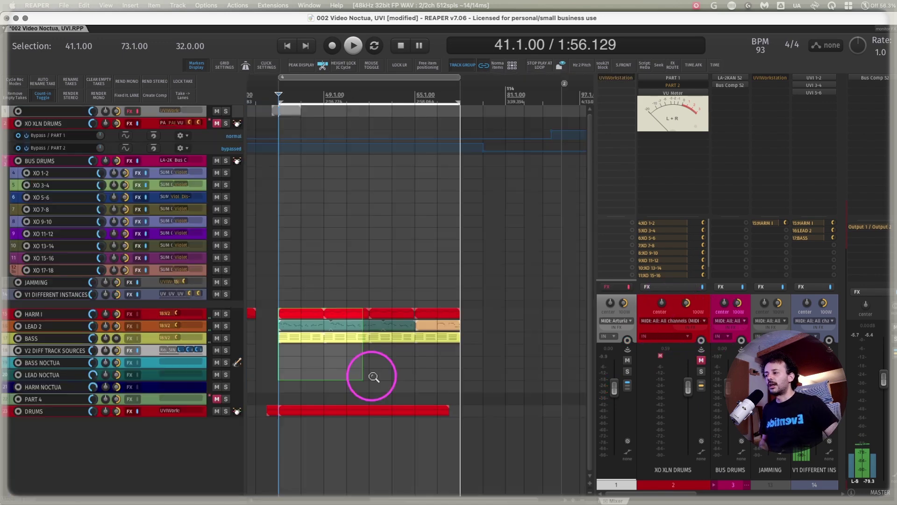
click(462, 384)
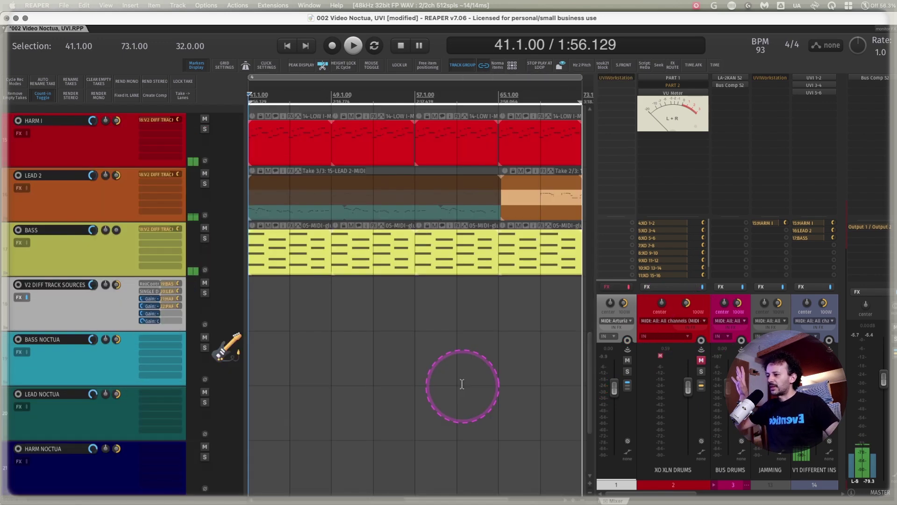
click(302, 148)
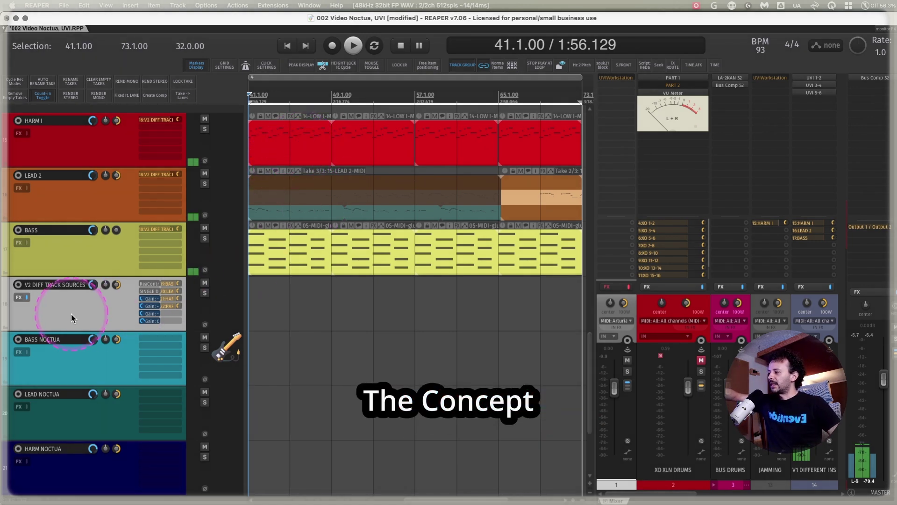
Step: Select V2 DIFF TRACK SOURCES plus the BASS, LEAD and HARM NOCTUA tracks
click(89, 321)
click(96, 374)
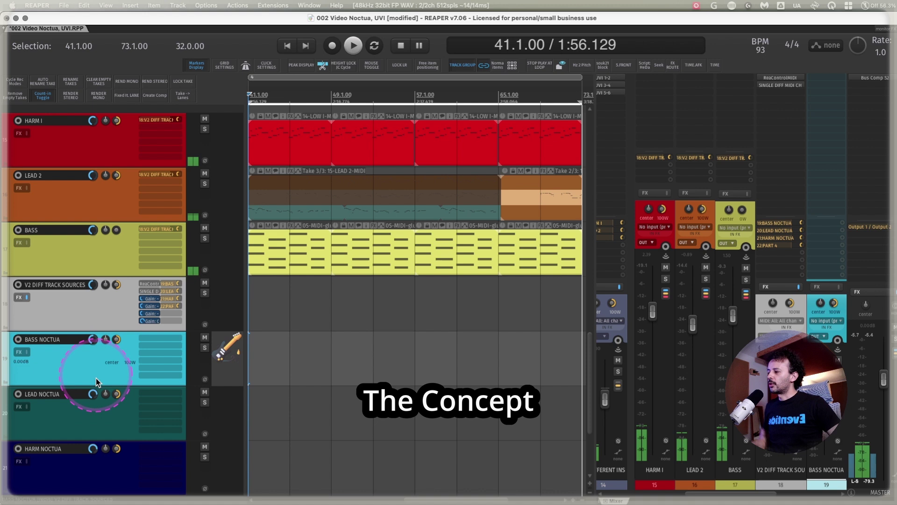
shift+click(111, 465)
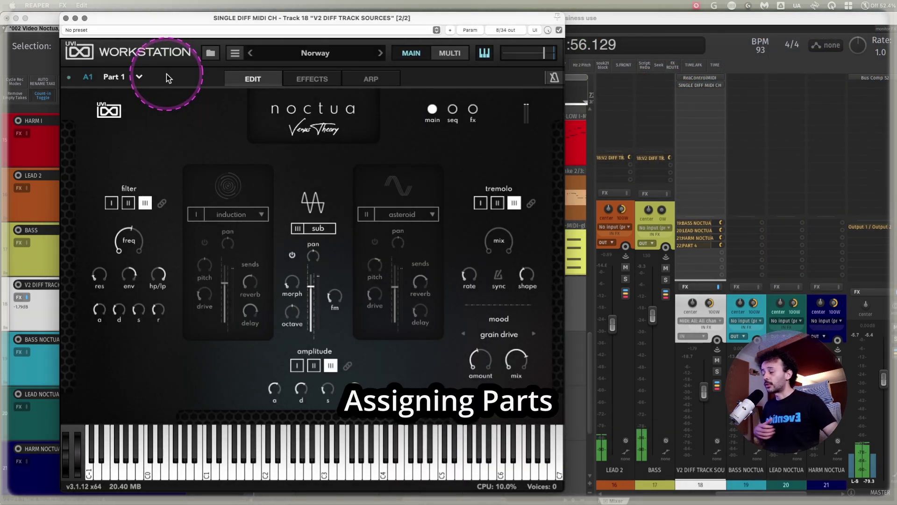
Step: Show UVI's multi mixer with Norway, Falling, Creep and browse sounds for the empty fourth part
click(139, 76)
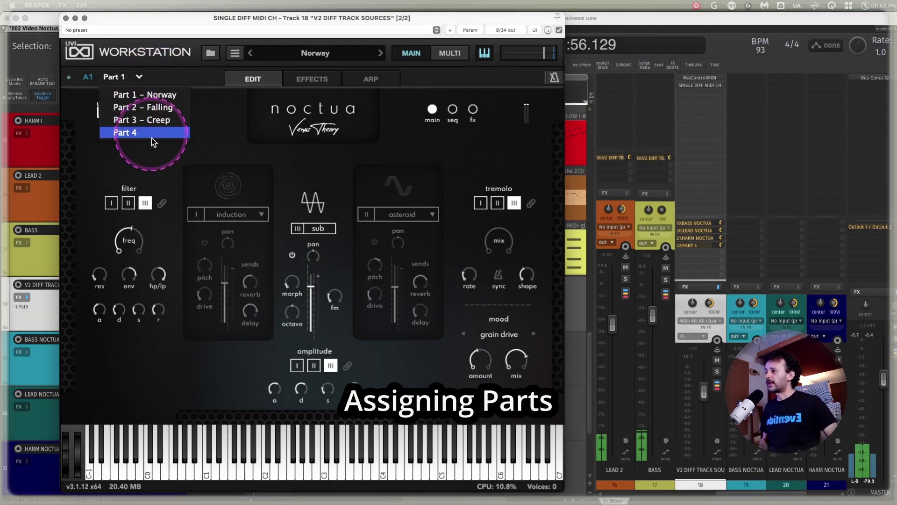
click(449, 53)
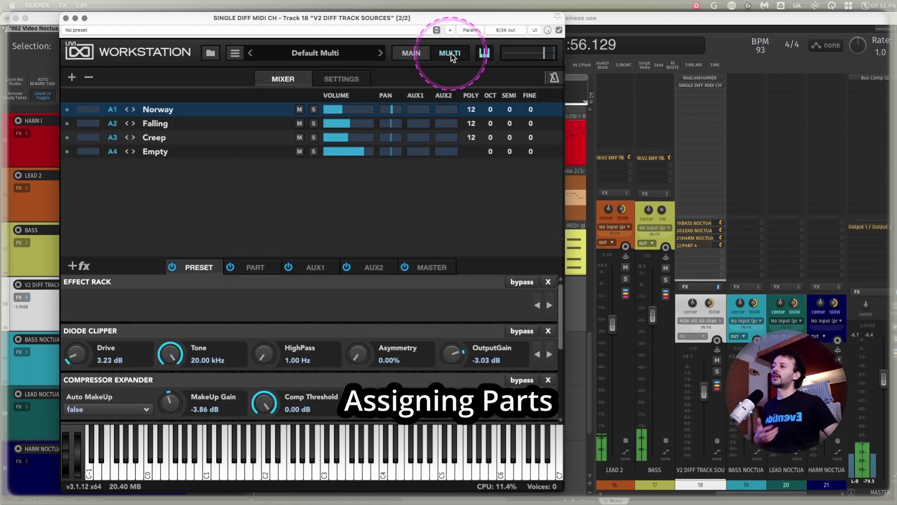
click(160, 152)
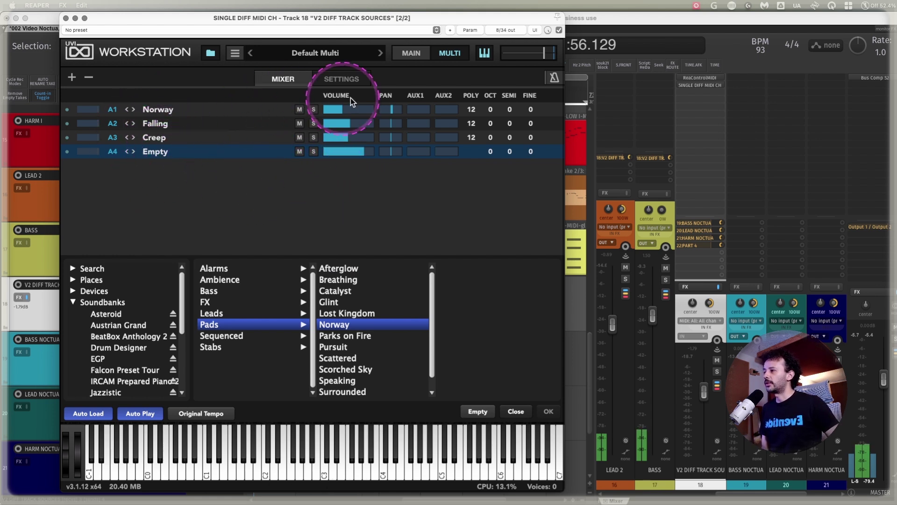
Step: Return to the edit view and step through Part 1 Norway, Part 2 Falling and Part 3 Creep
click(410, 56)
click(138, 77)
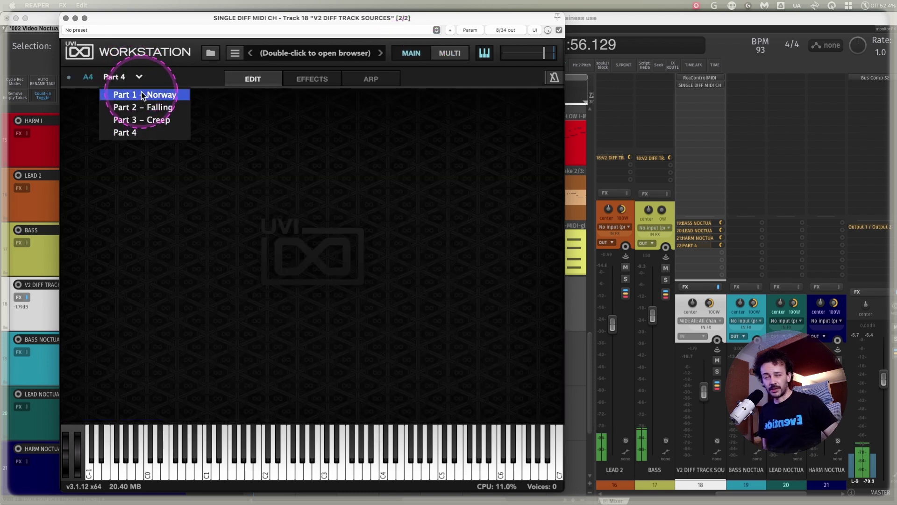
click(144, 95)
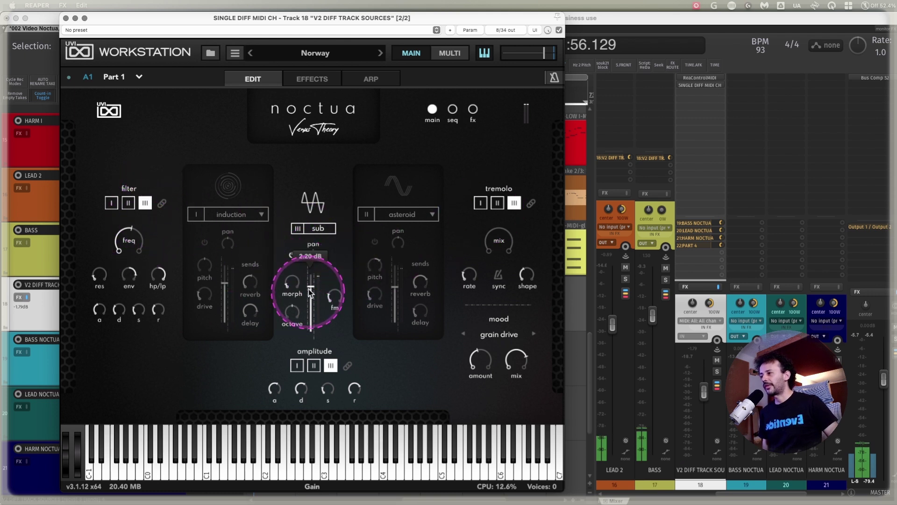
click(139, 77)
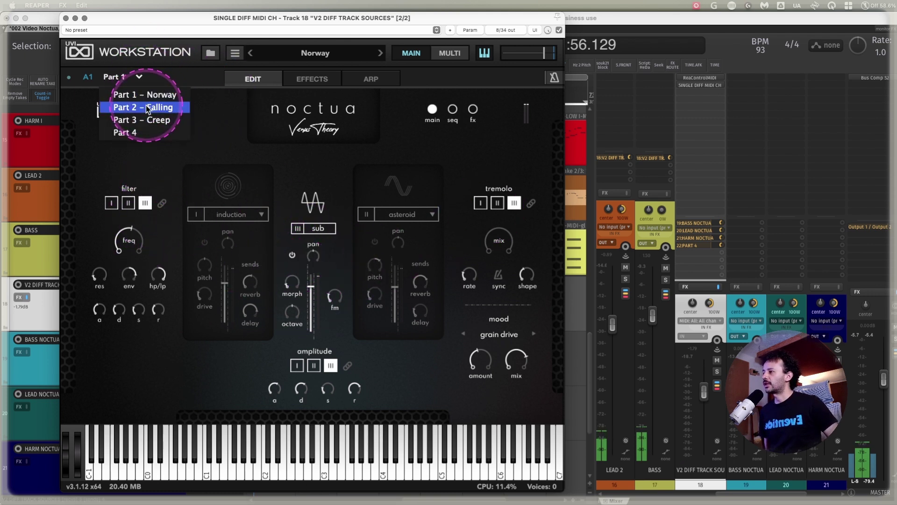
click(146, 107)
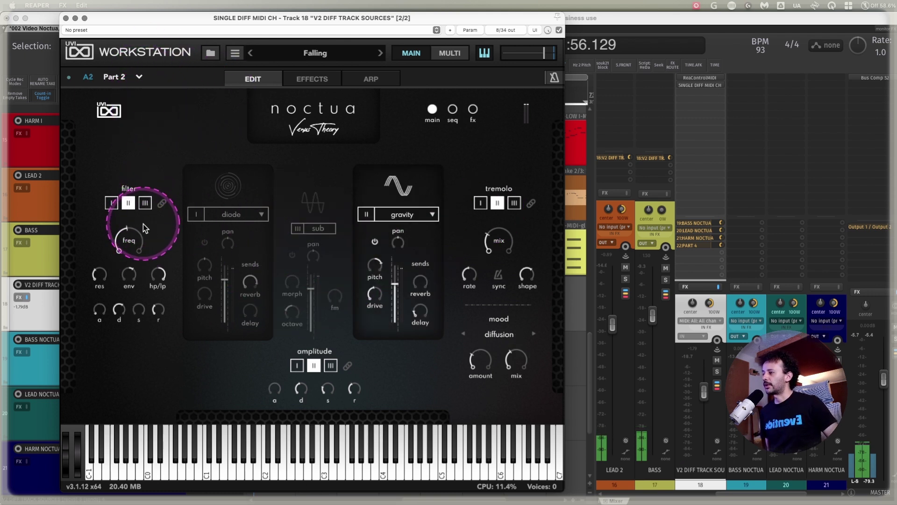
click(136, 67)
click(120, 119)
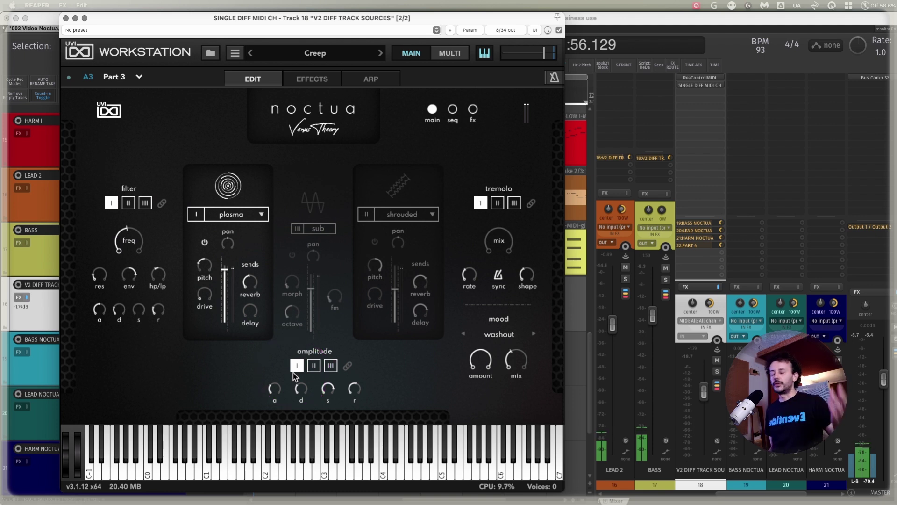
click(309, 354)
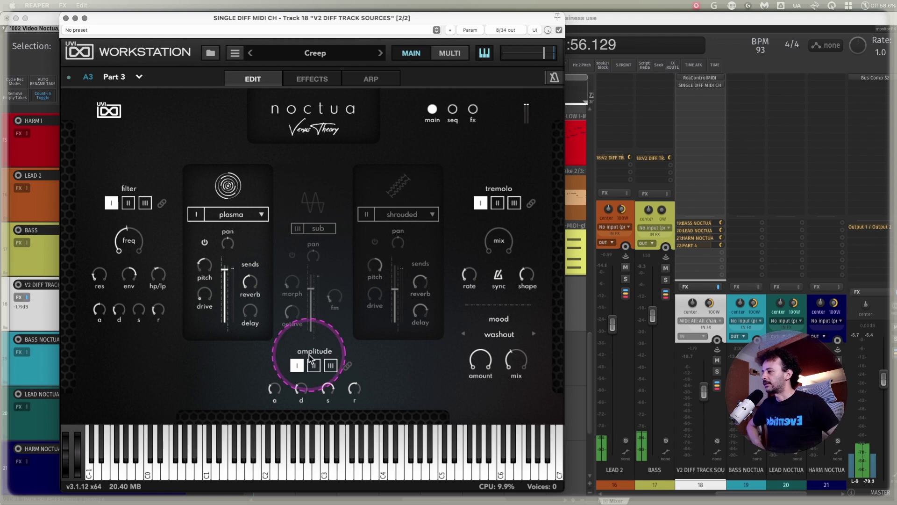
Step: Close the Noctua plugin window and inspect fader 1's FILTER BASS (CC 20) settings
key(Escape)
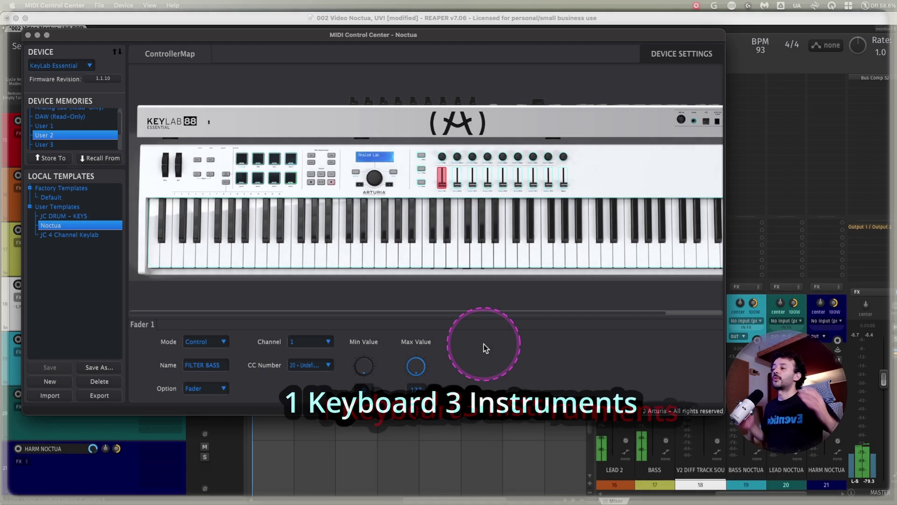
click(453, 245)
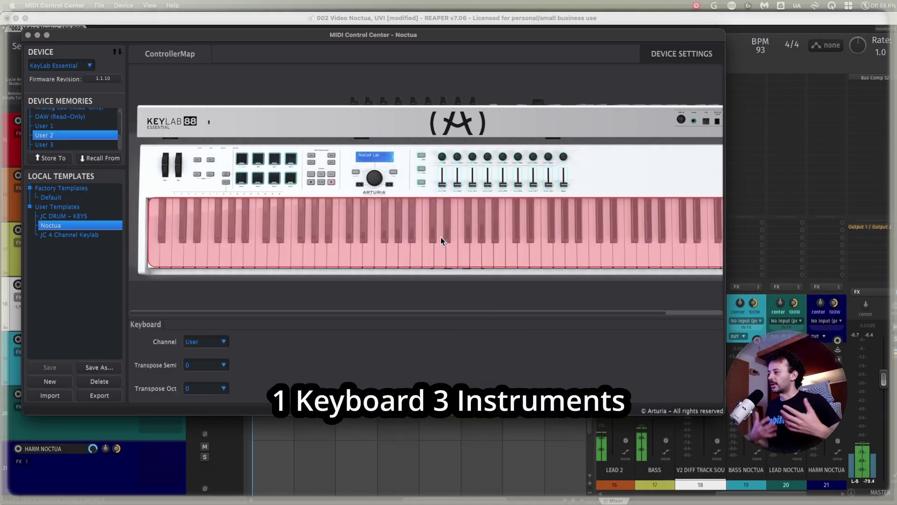
click(441, 186)
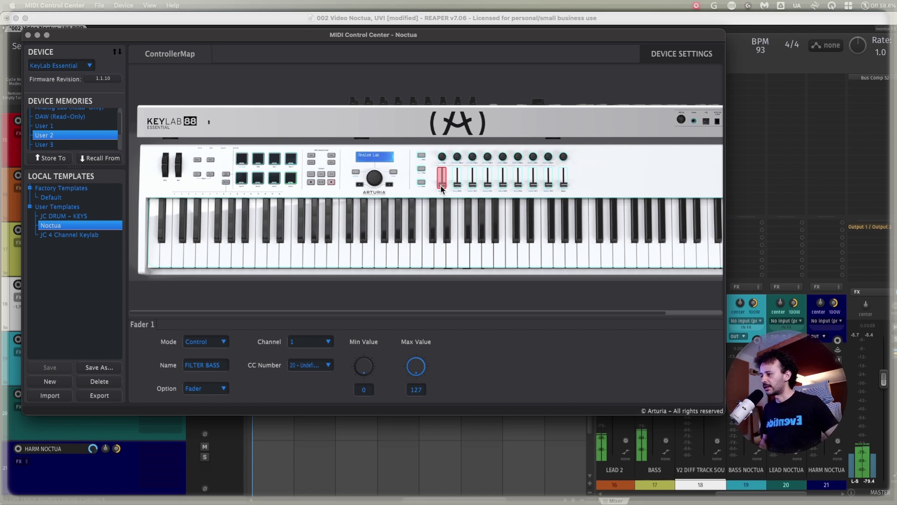
click(441, 186)
click(251, 293)
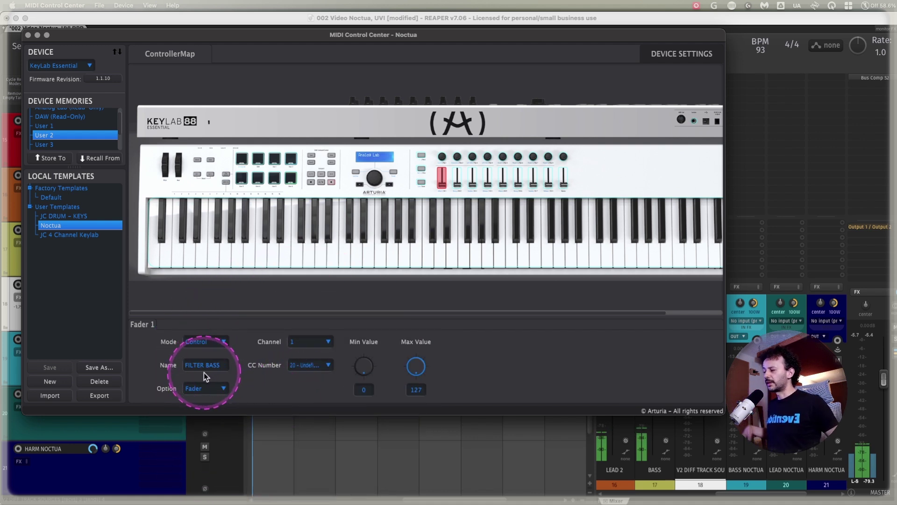
Step: Check the keyboard's channel and transpose settings, then close MIDI Control Center
click(248, 242)
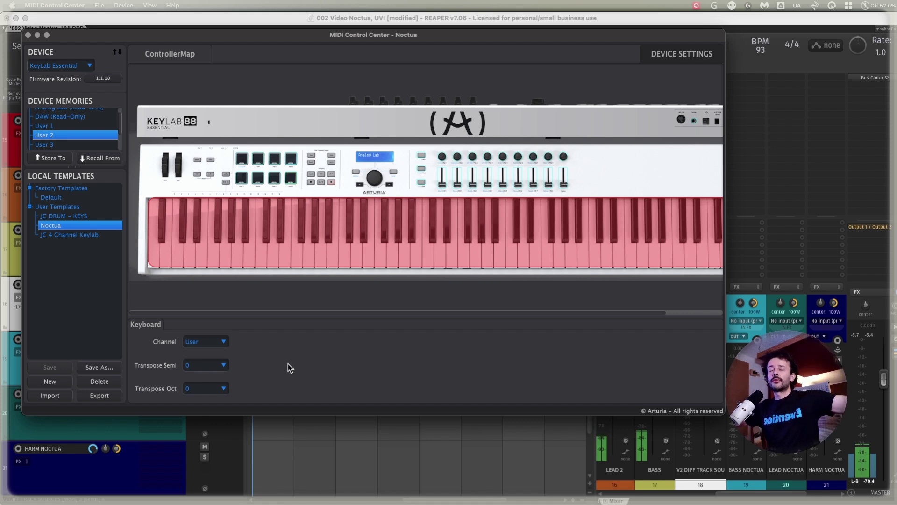
click(479, 251)
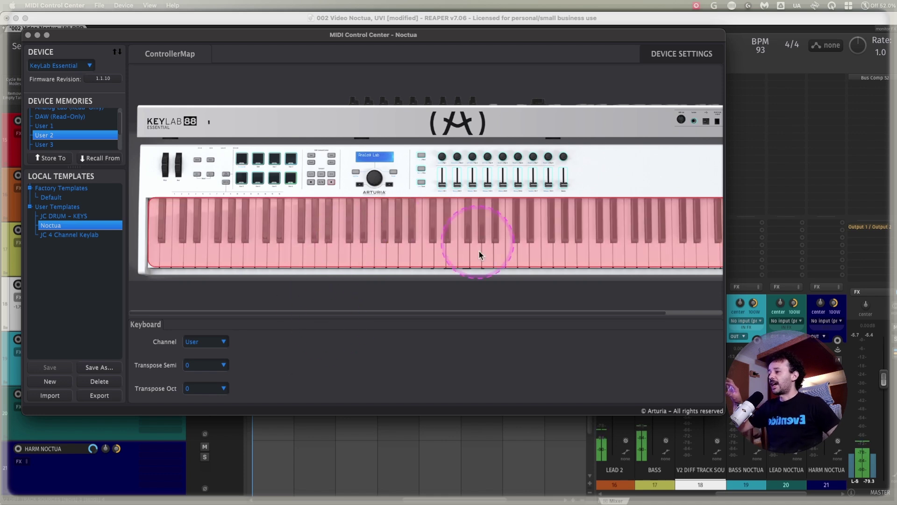
click(531, 231)
click(267, 212)
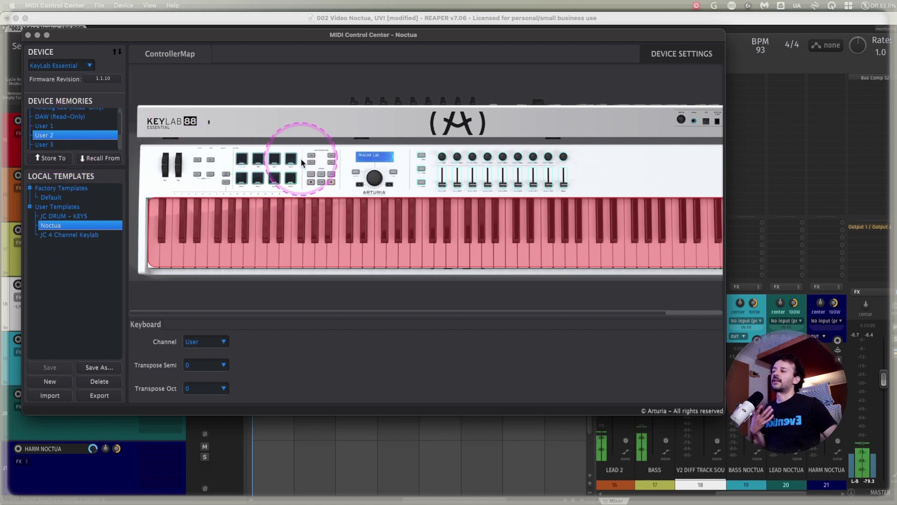
click(751, 24)
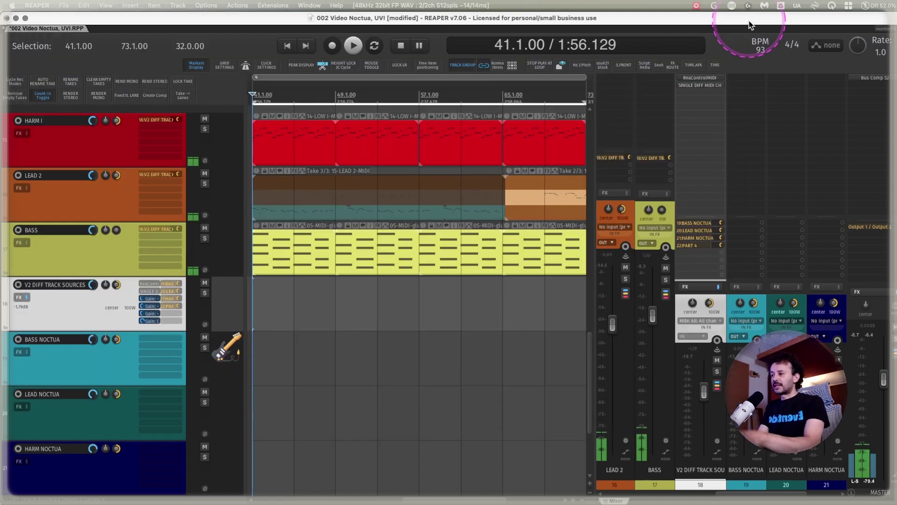
Step: Set HARM I, LEAD 2 and BASS inputs to All MIDI Inputs on channels 1, 2 and 3
click(629, 227)
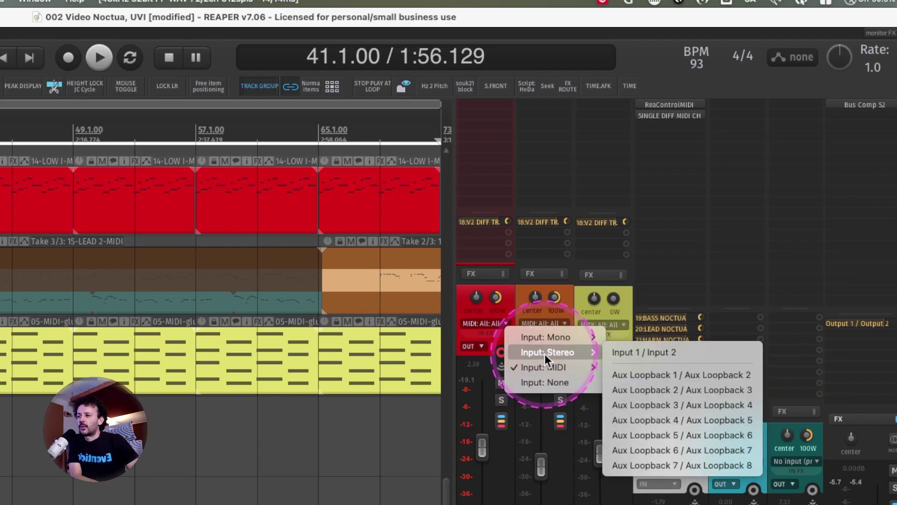
mouse_move(548, 366)
mouse_move(654, 397)
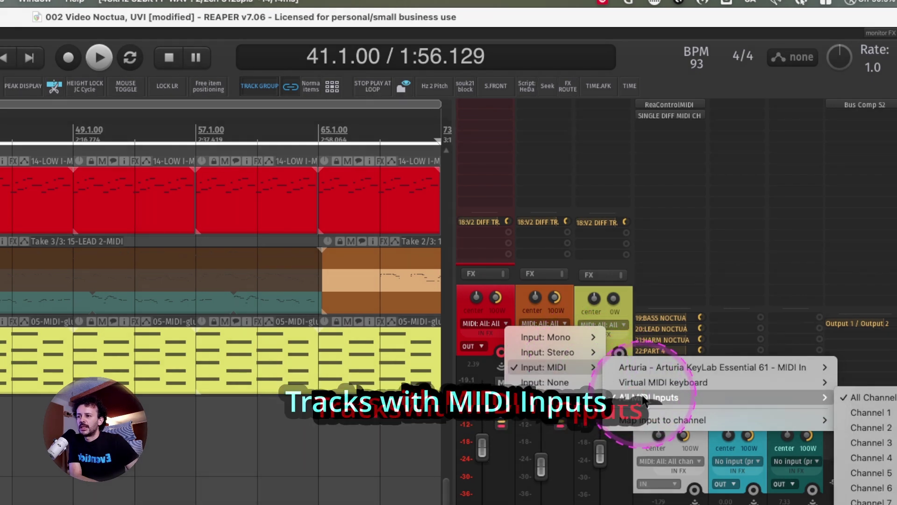
click(862, 413)
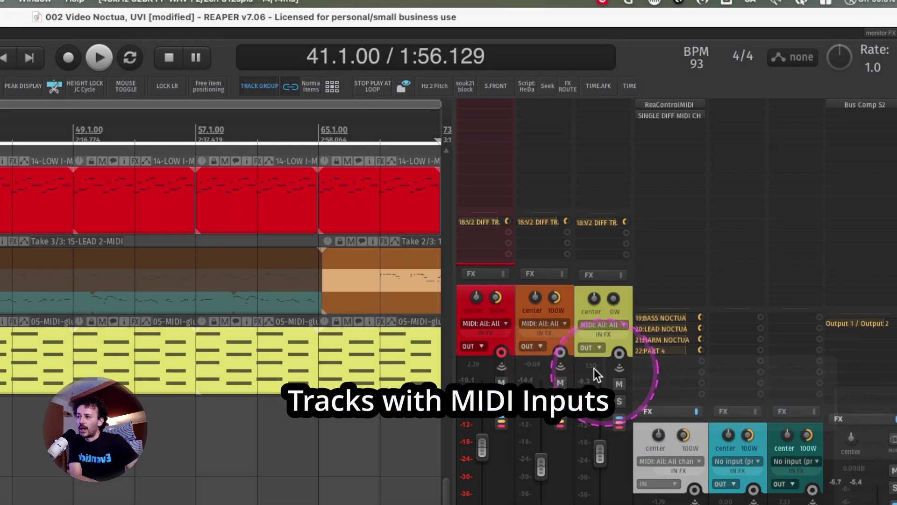
click(565, 326)
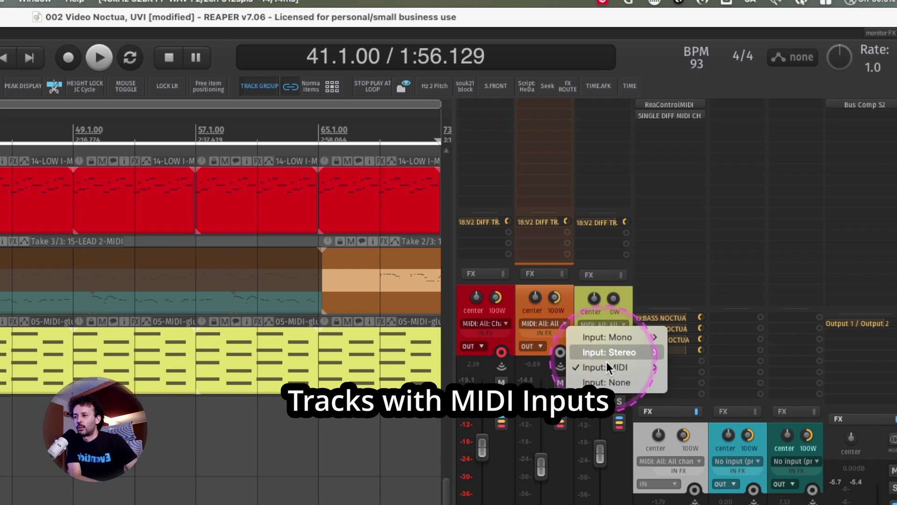
mouse_move(607, 368)
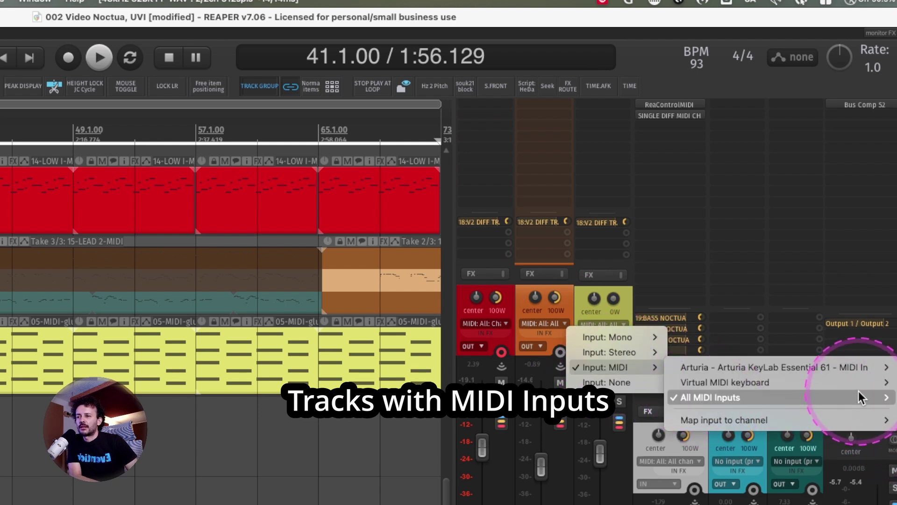
click(895, 427)
click(601, 324)
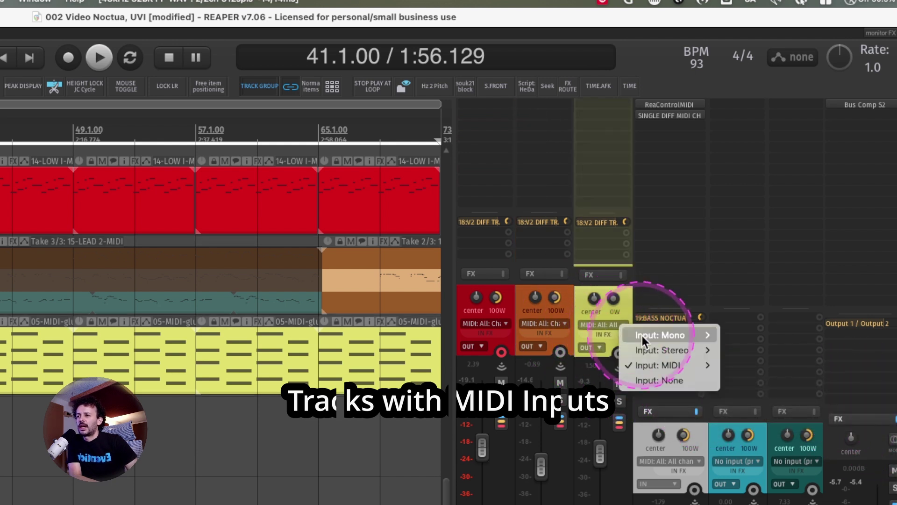
mouse_move(668, 365)
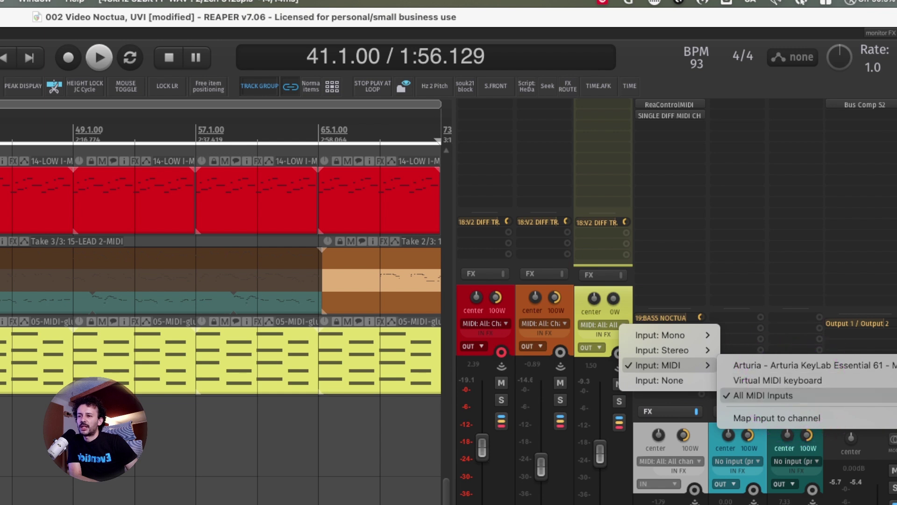
click(893, 428)
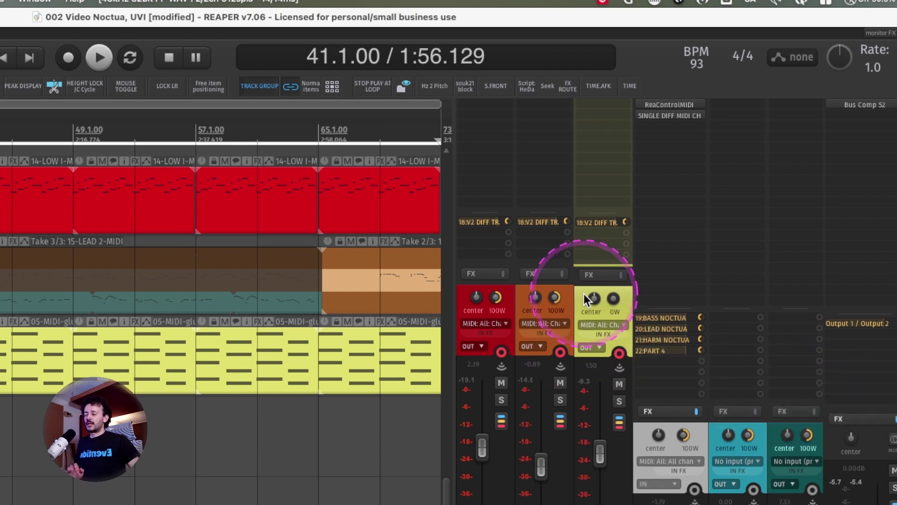
click(499, 326)
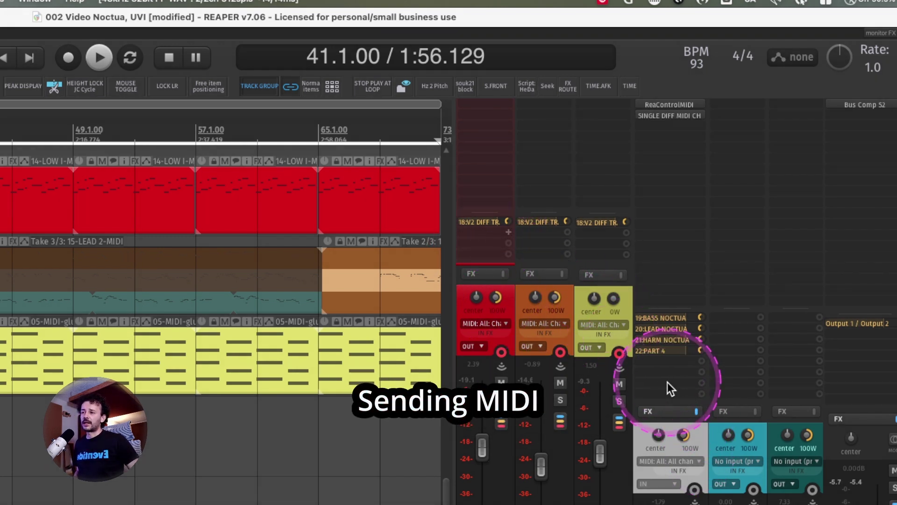
Step: Change HARM I's send to V2 DIFF TRACK SOURCES from no MIDI to MIDI channel 1
click(668, 382)
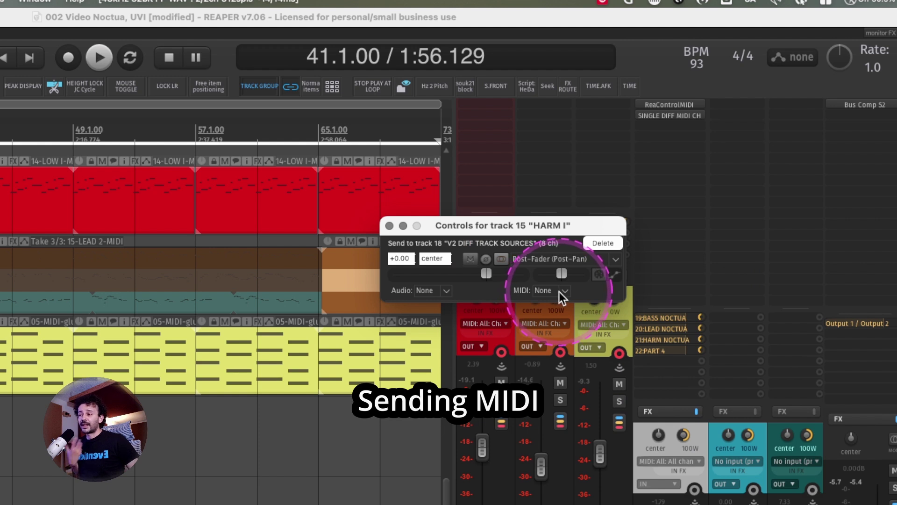
click(559, 291)
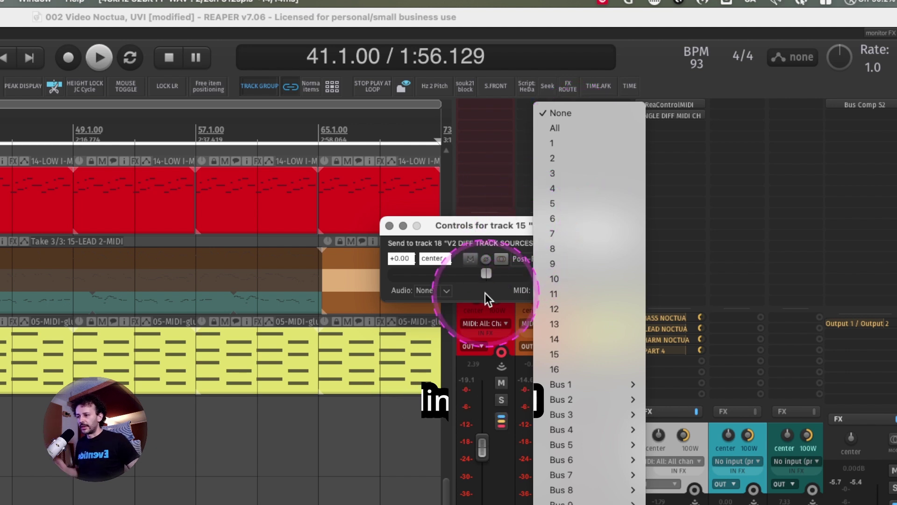
click(472, 254)
click(389, 225)
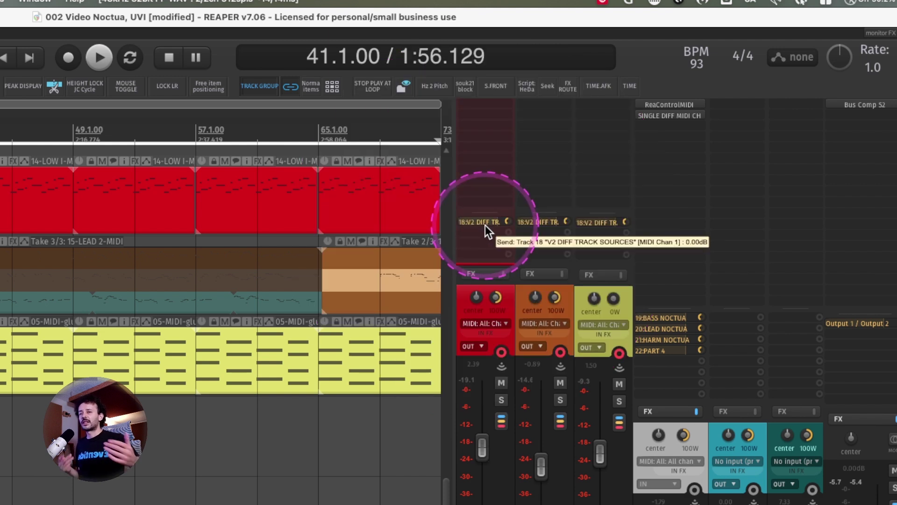
click(624, 295)
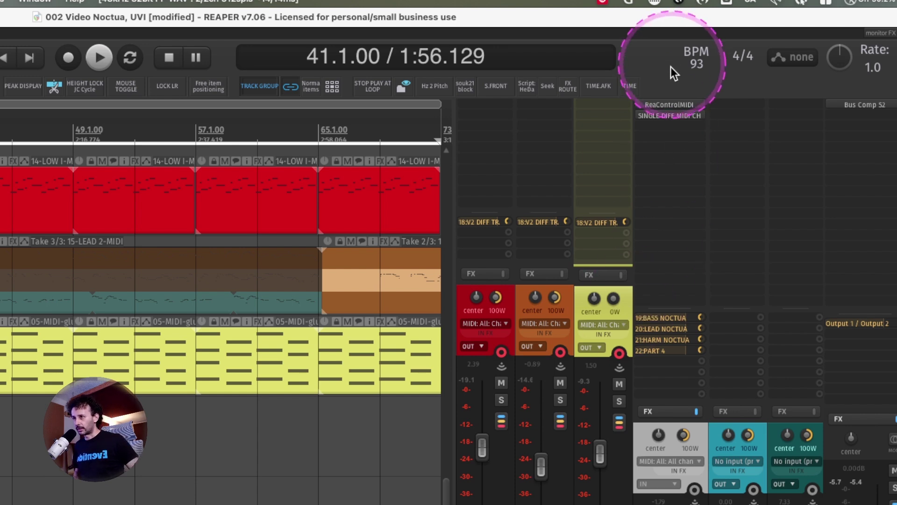
Step: Open track 18's UVI Workstation and routing settings, then scroll the mixer to tracks 18–23
click(697, 433)
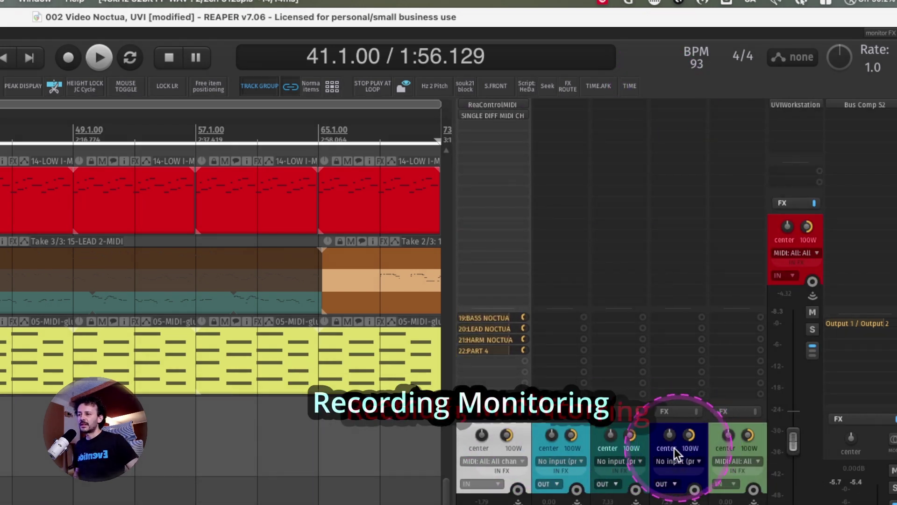
click(675, 115)
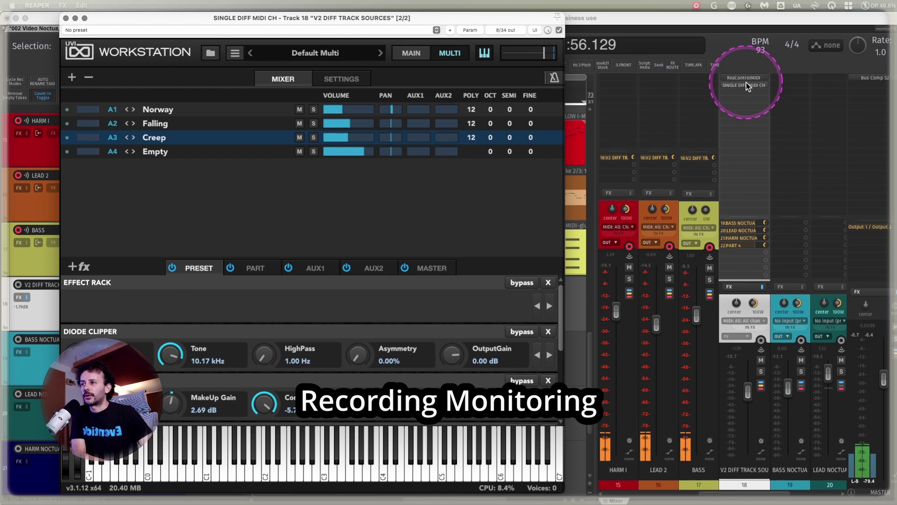
click(762, 304)
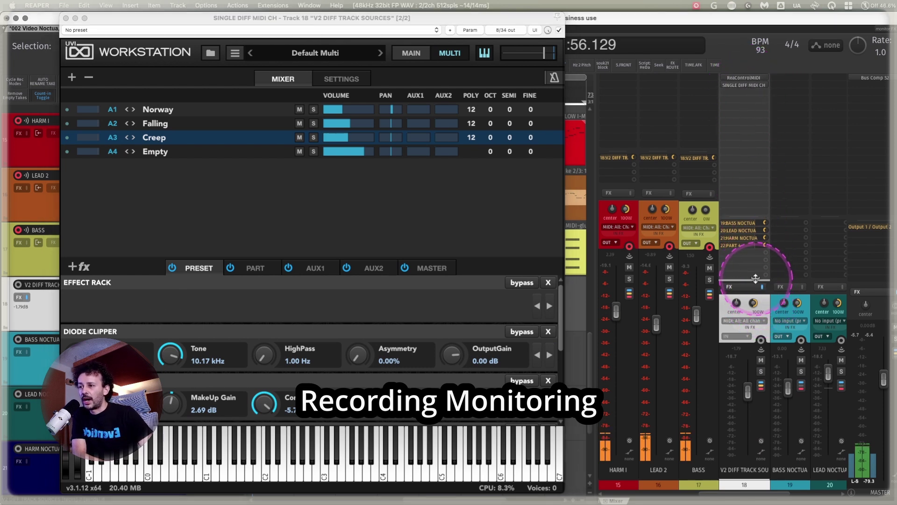
click(762, 387)
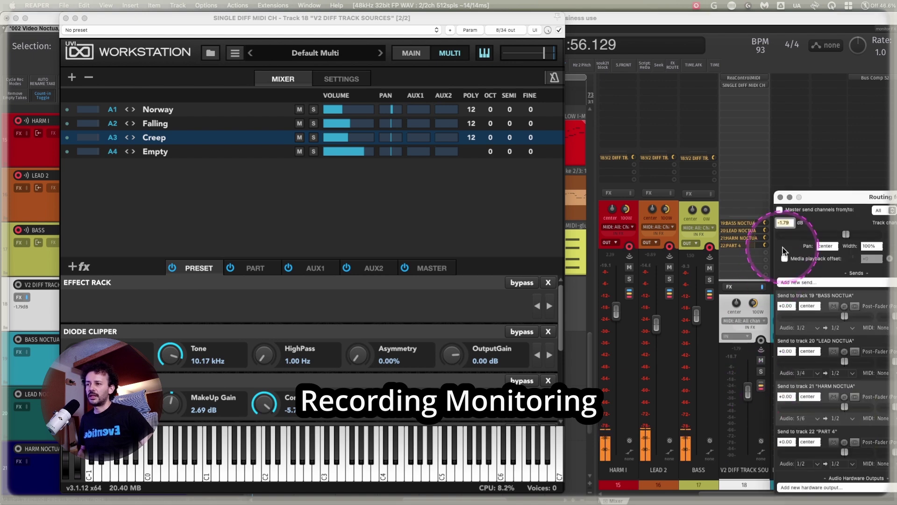
click(780, 197)
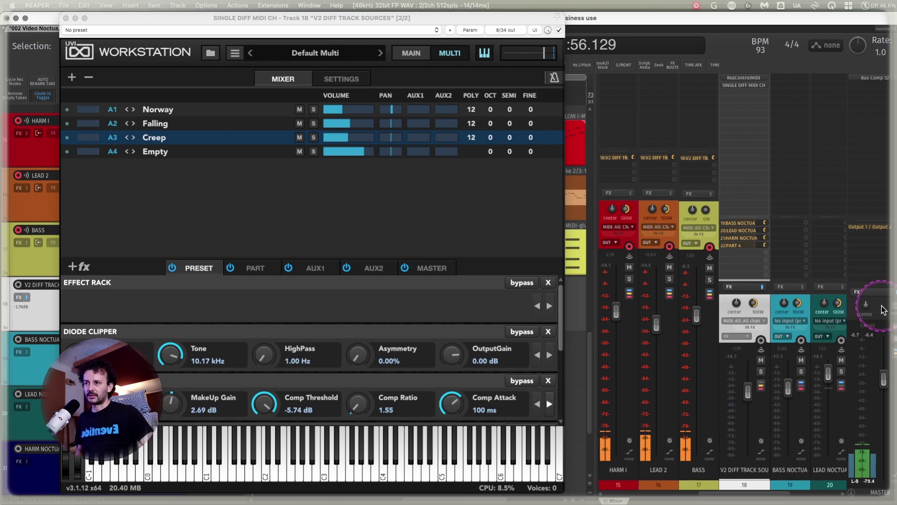
scroll(644, 305, right, 3)
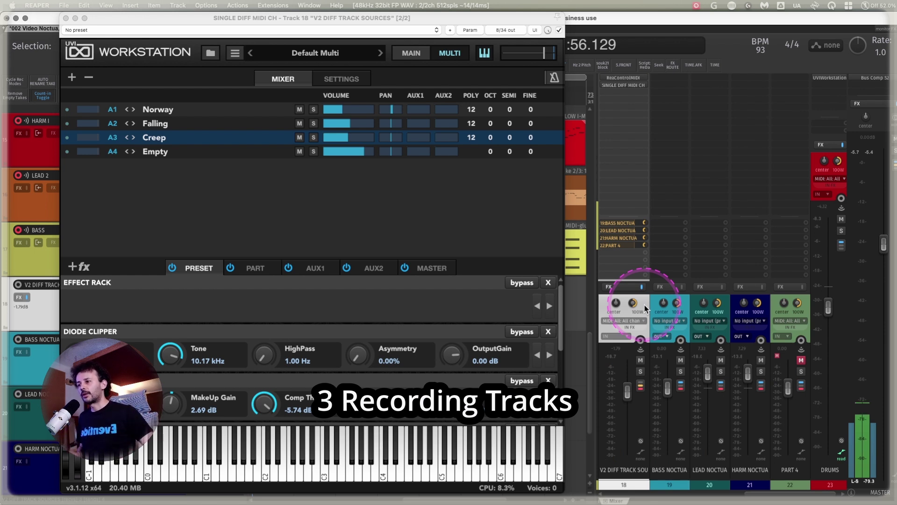
Step: Route V2 DIFF TRACK SOURCES to the NOCTUA tracks, delete the duplicate BASS send, view UVI settings
click(669, 299)
shift+click(736, 303)
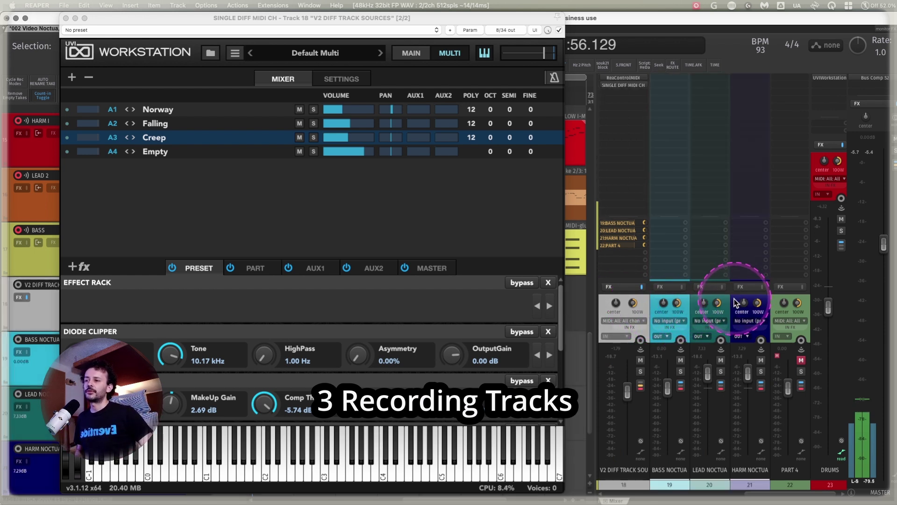
drag(621, 256, 666, 261)
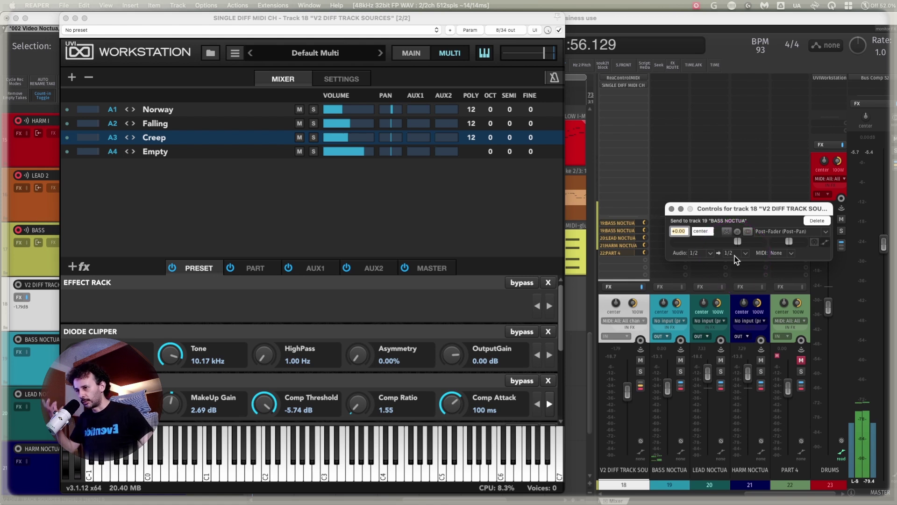
click(672, 208)
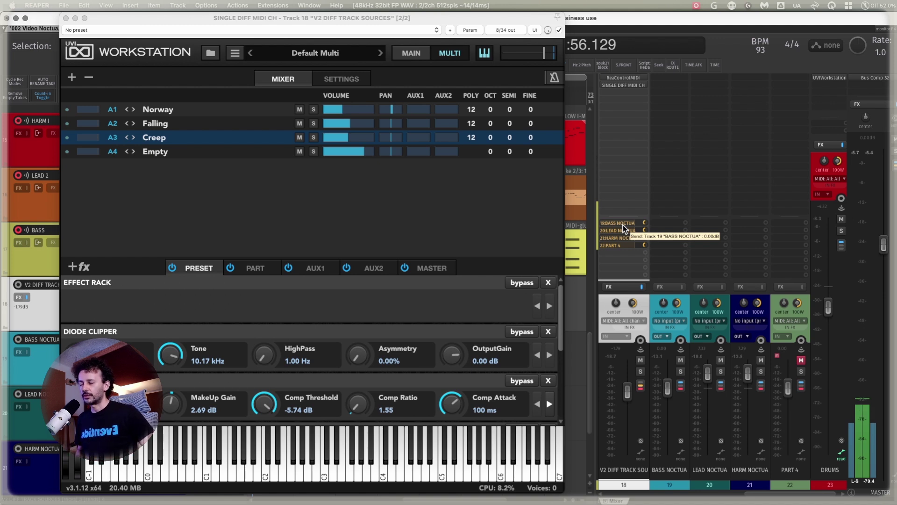
click(335, 79)
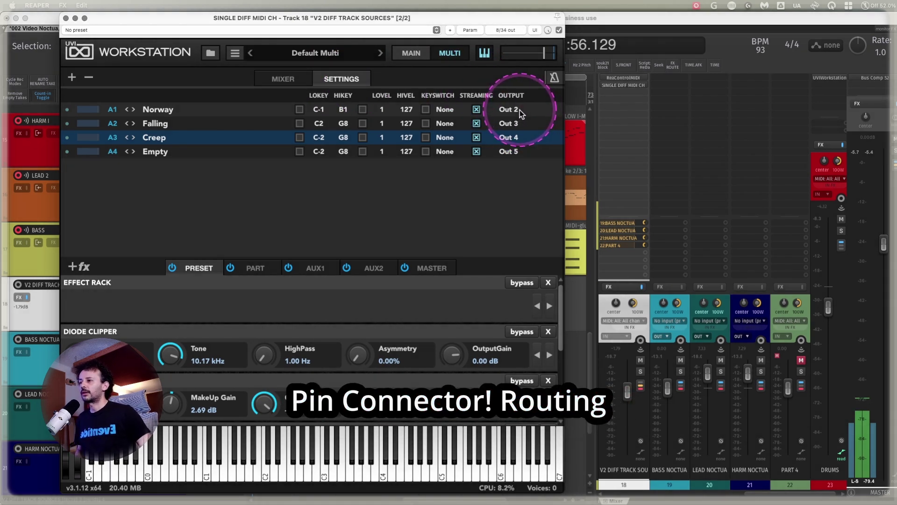
Step: Review Norway's output choices and the plugin's pin routing without changes, then return to the parts mixer
click(509, 109)
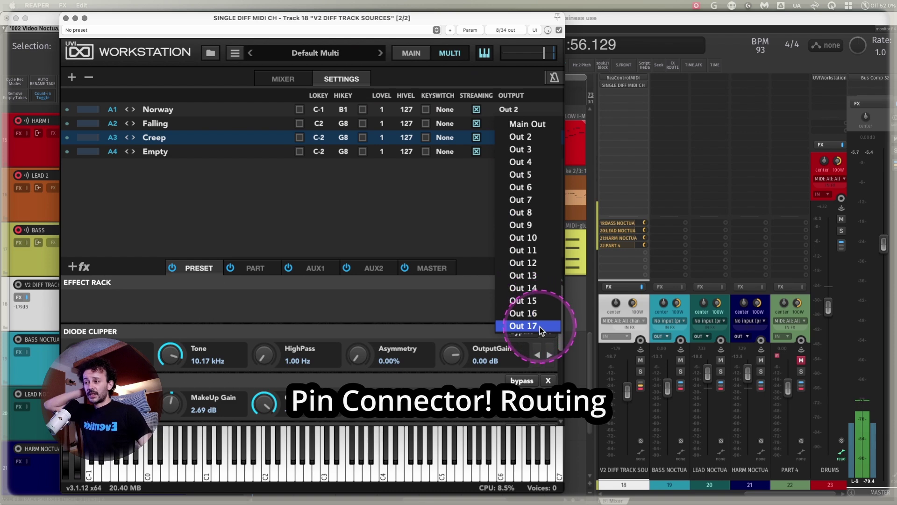
click(447, 245)
click(505, 30)
drag(563, 31, 213, 185)
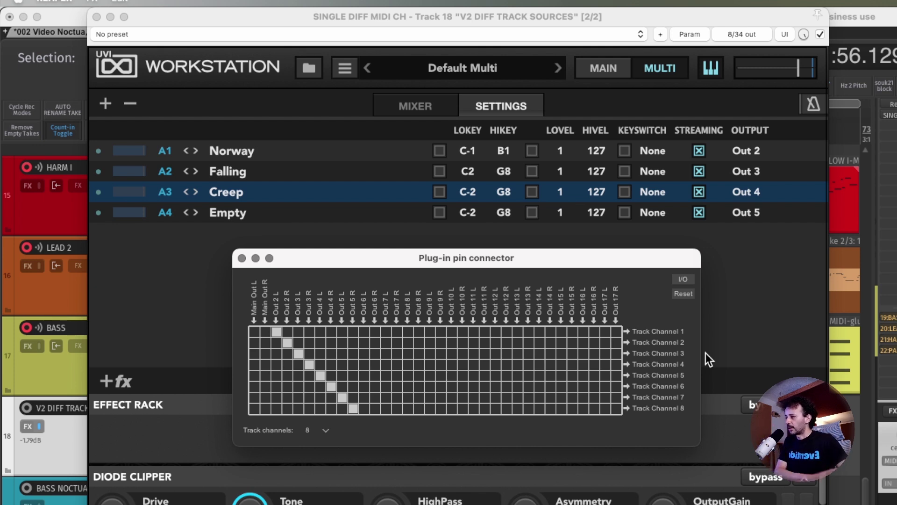
click(241, 258)
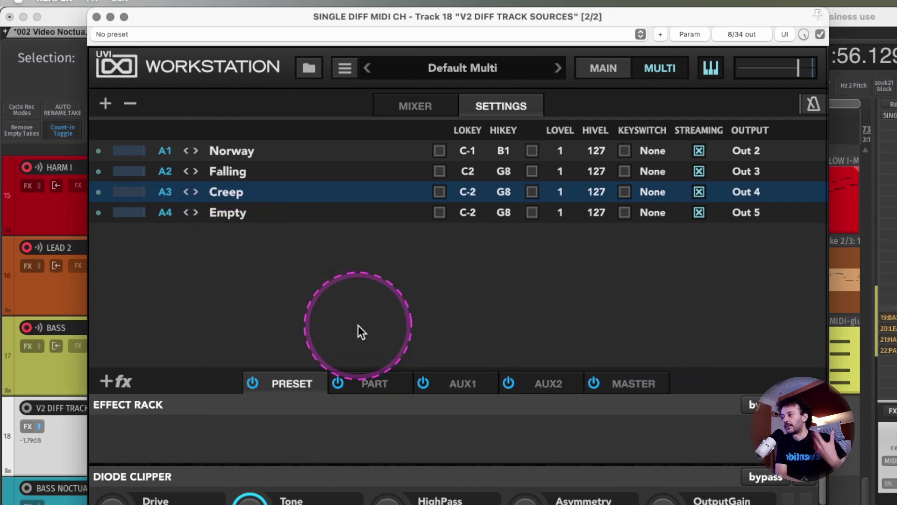
click(411, 107)
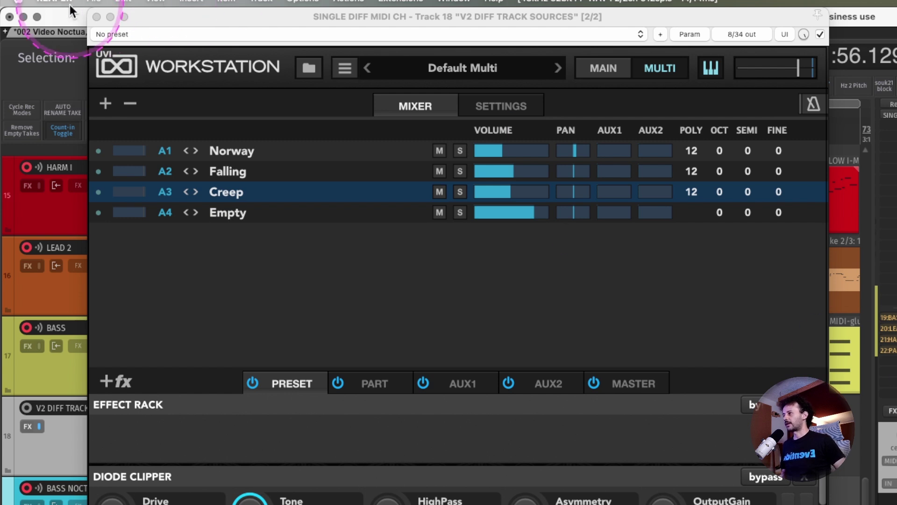
Step: Close UVI Workstation and briefly play back the parts
click(97, 17)
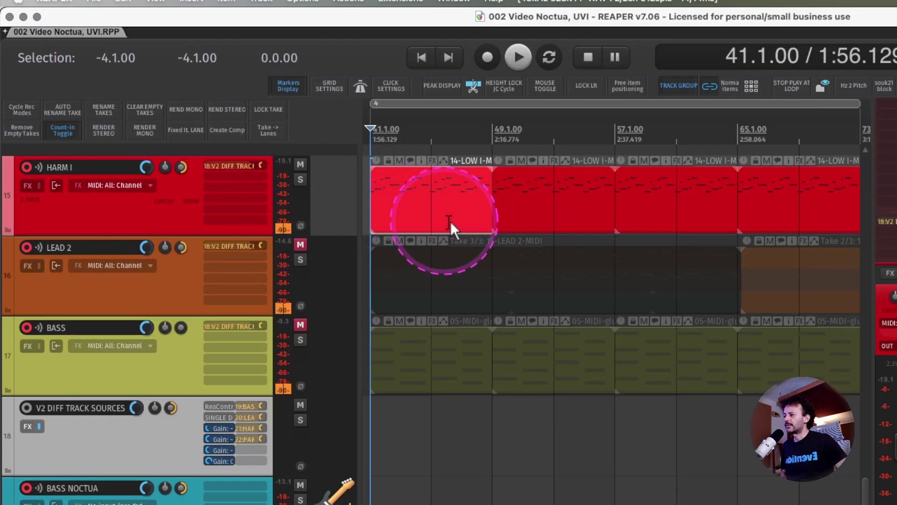
key(space)
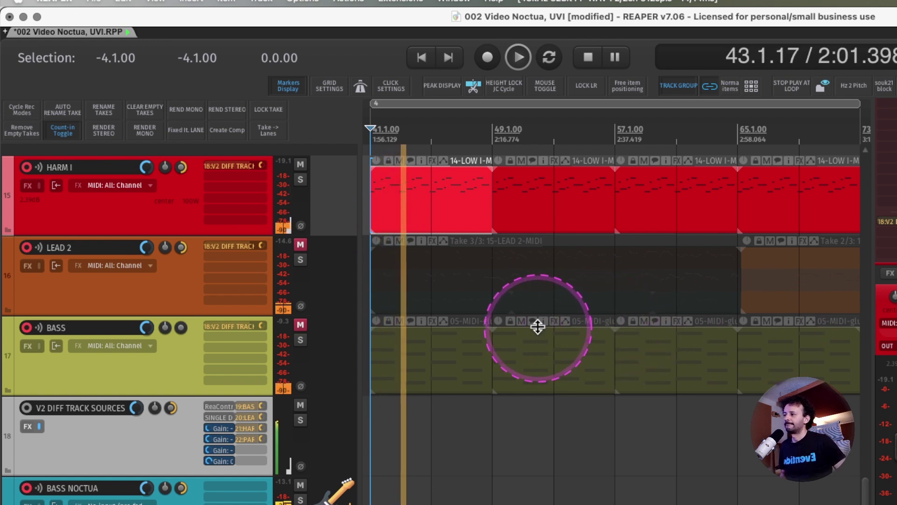
key(space)
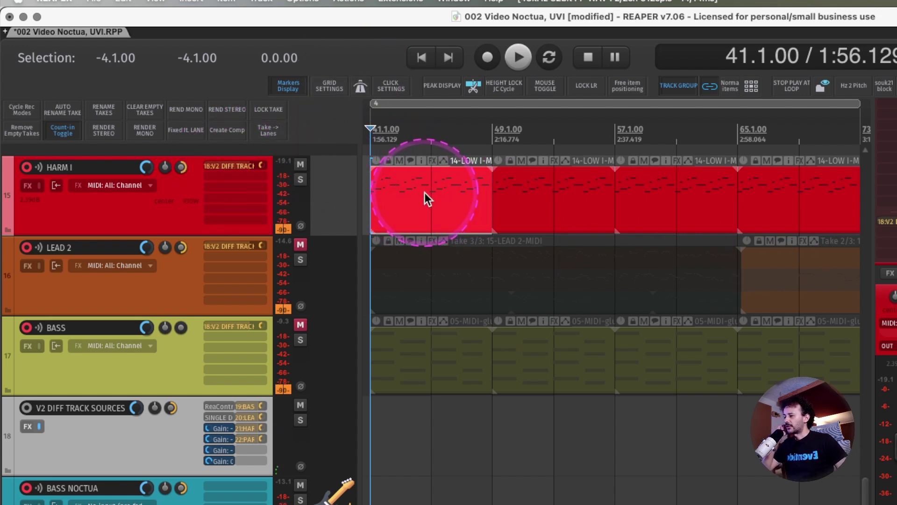
Step: Disarm recording on HARM I, LEAD 2 and BASS, then play the project again
key(ctrl+r)
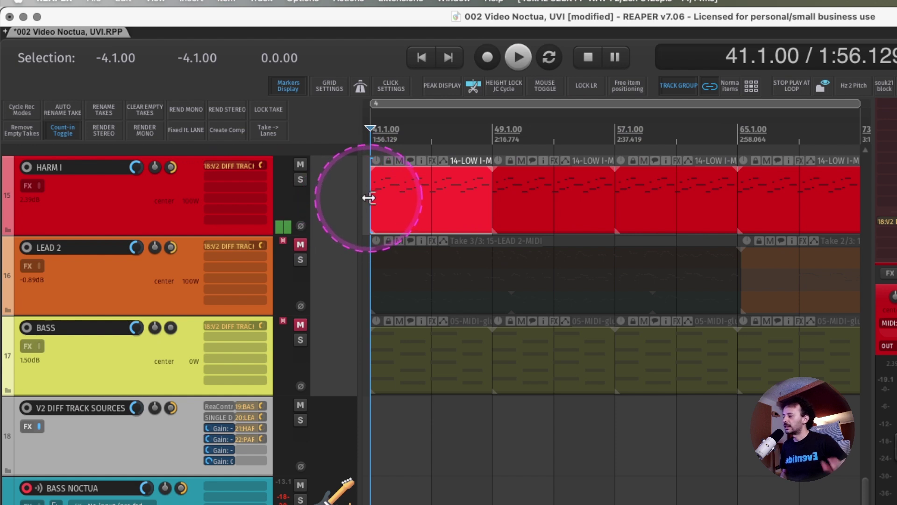
key(space)
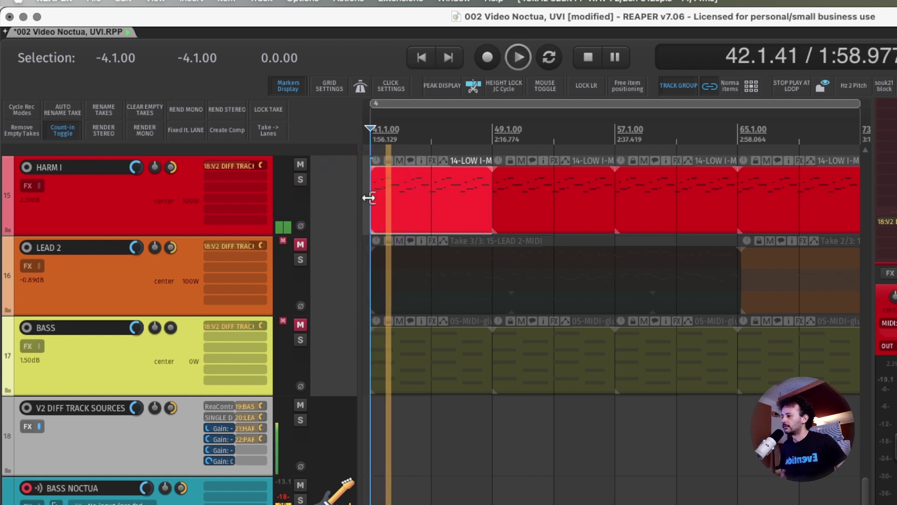
key(space)
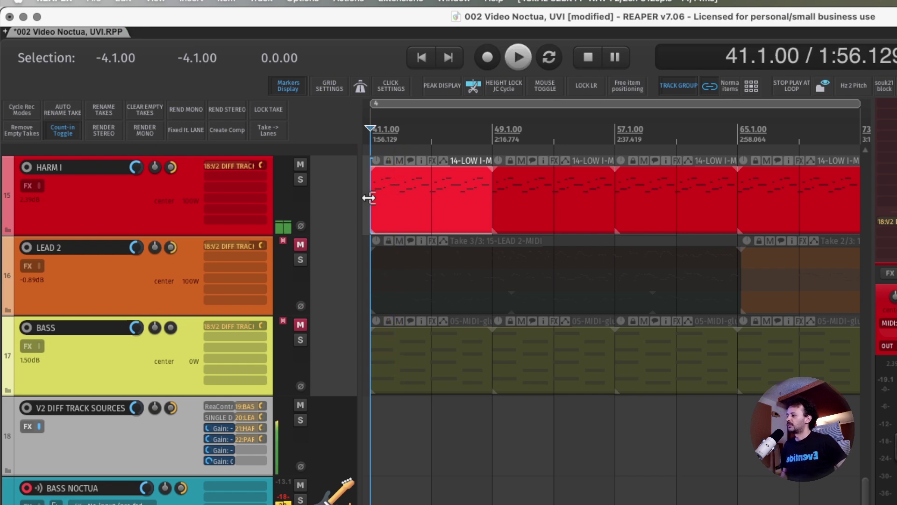
click(100, 504)
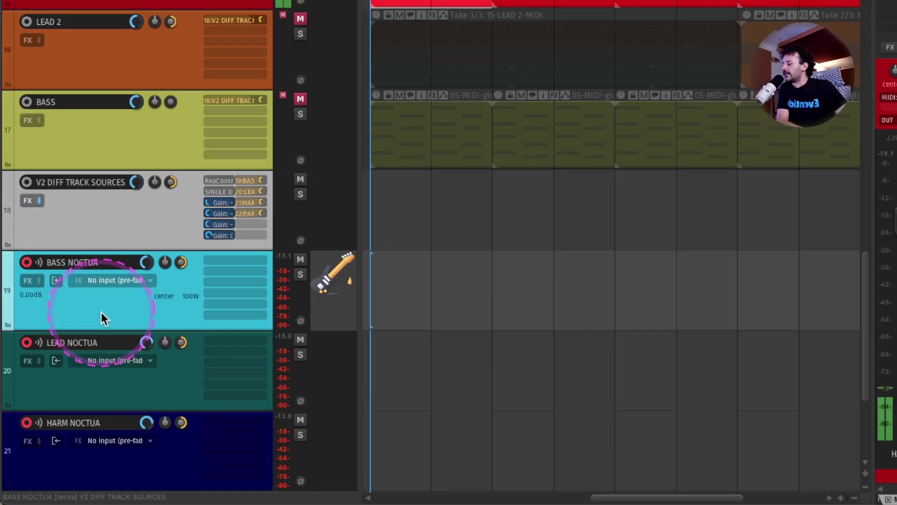
right_click(26, 263)
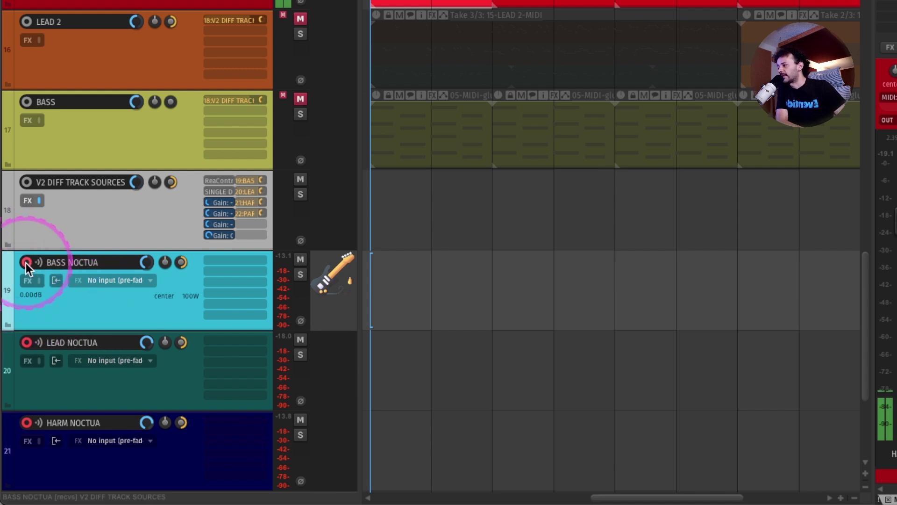
mouse_move(164, 308)
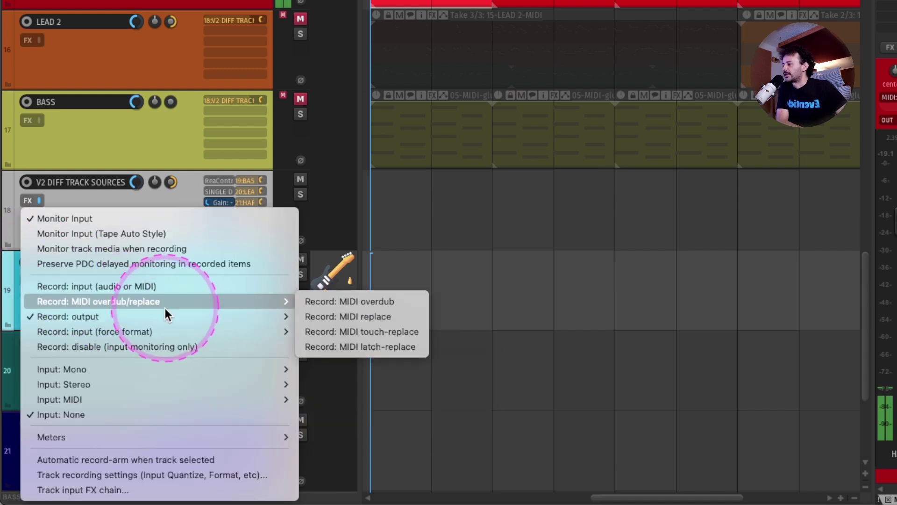
mouse_move(211, 317)
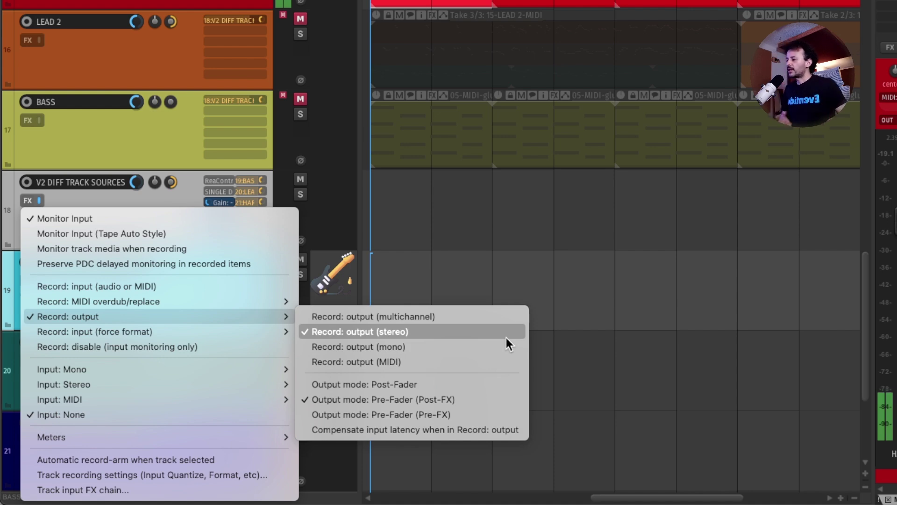
Step: Set a time selection across the arrangement and render the selected NOCTUA tracks as stems
click(571, 282)
scroll(570, 282, down, 4)
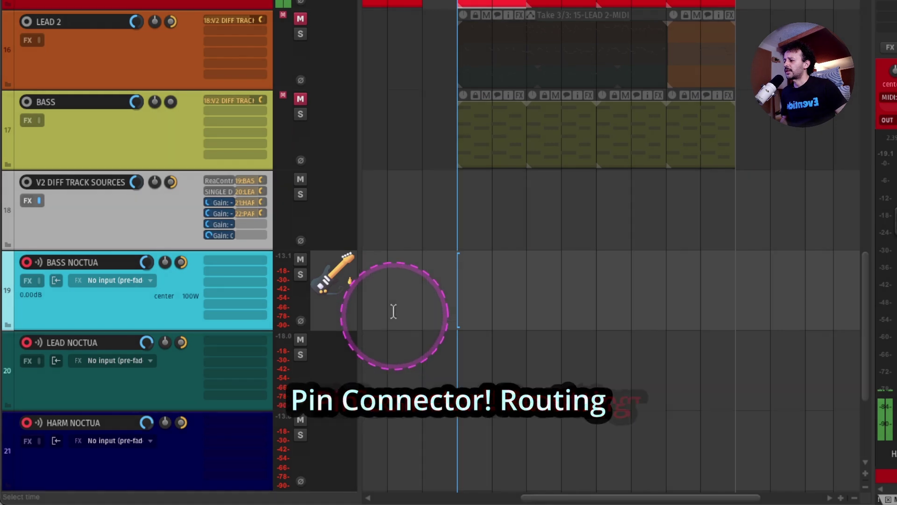
drag(393, 310, 776, 280)
shift+click(99, 459)
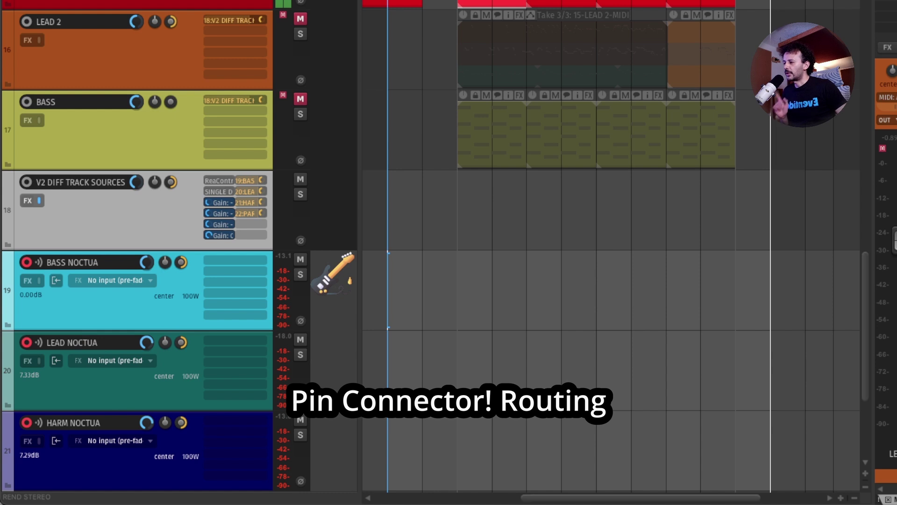
click(370, 1)
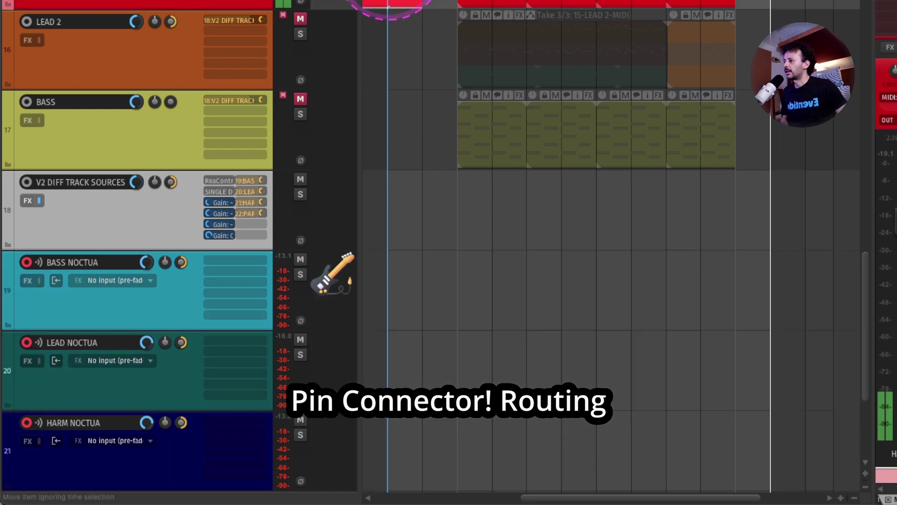
drag(377, 177, 813, 233)
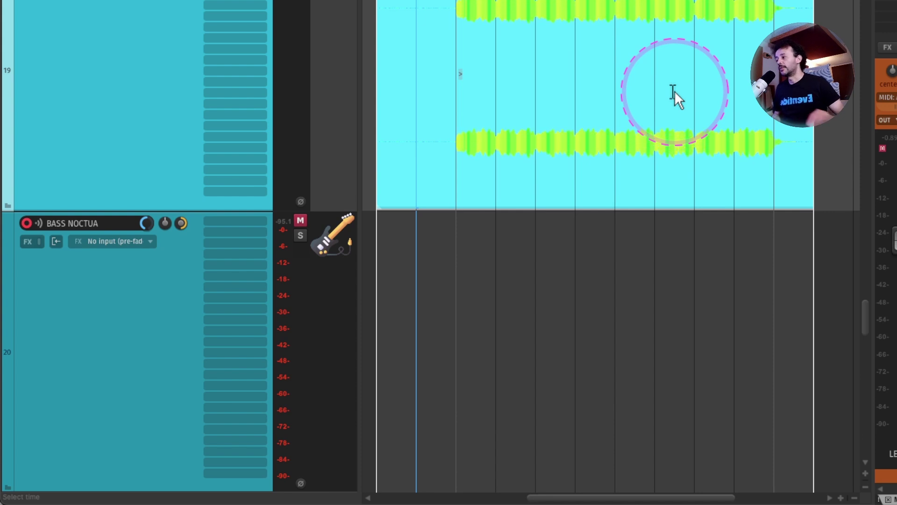
Step: Select BASS NOCTUA and place the recording start point in track 19's lane
click(176, 319)
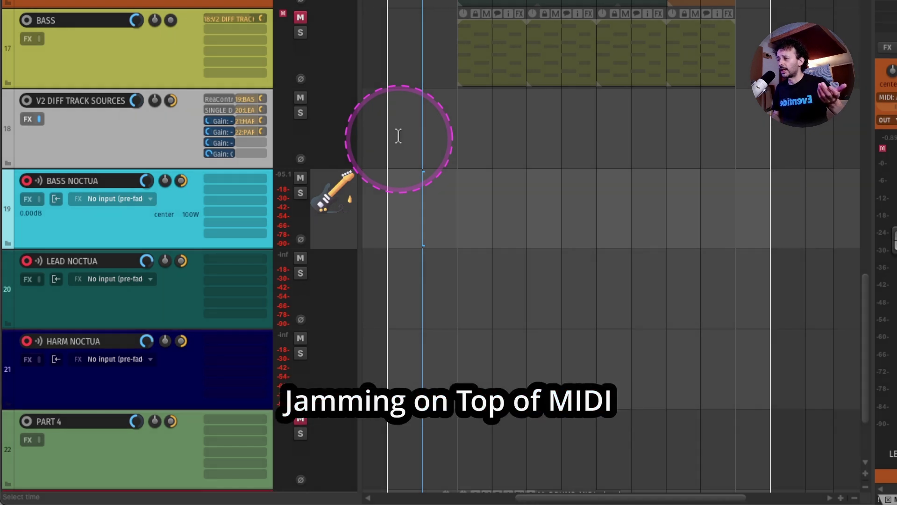
scroll(447, 142, up, 2)
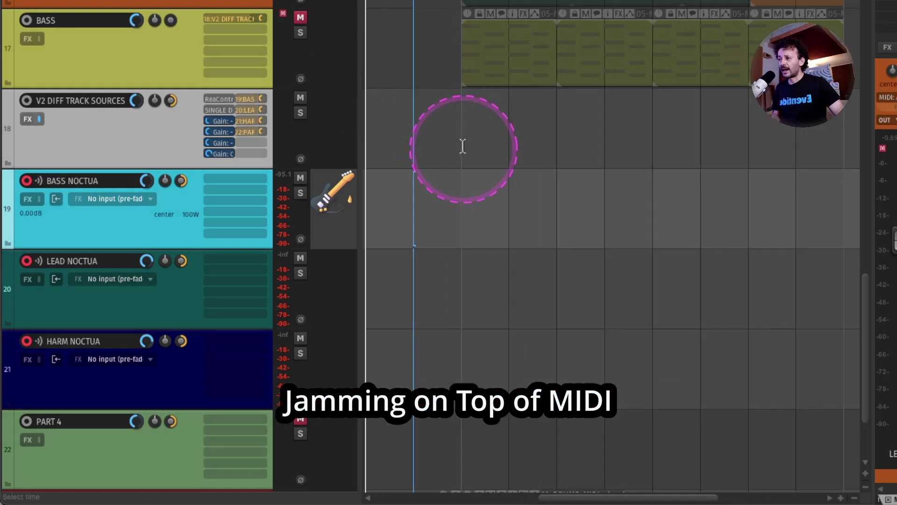
scroll(511, 159, down, 1)
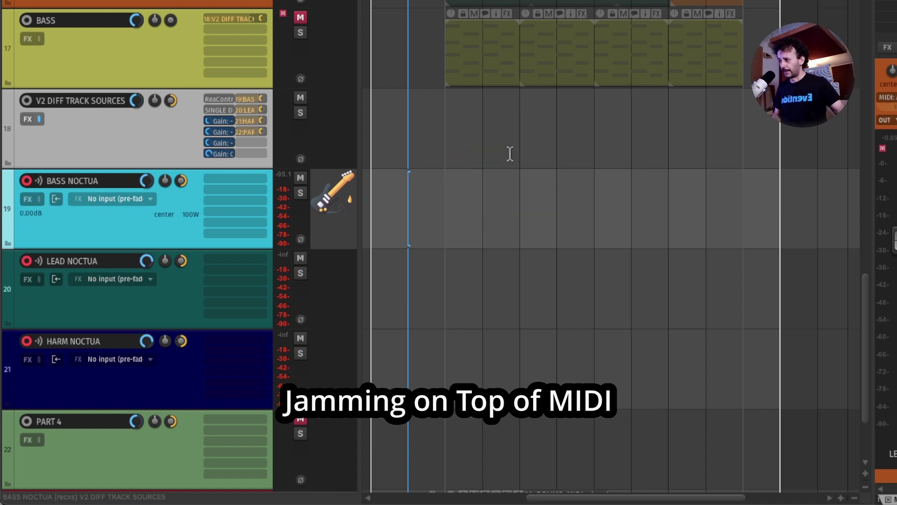
scroll(510, 153, up, 1)
drag(105, 216, 86, 165)
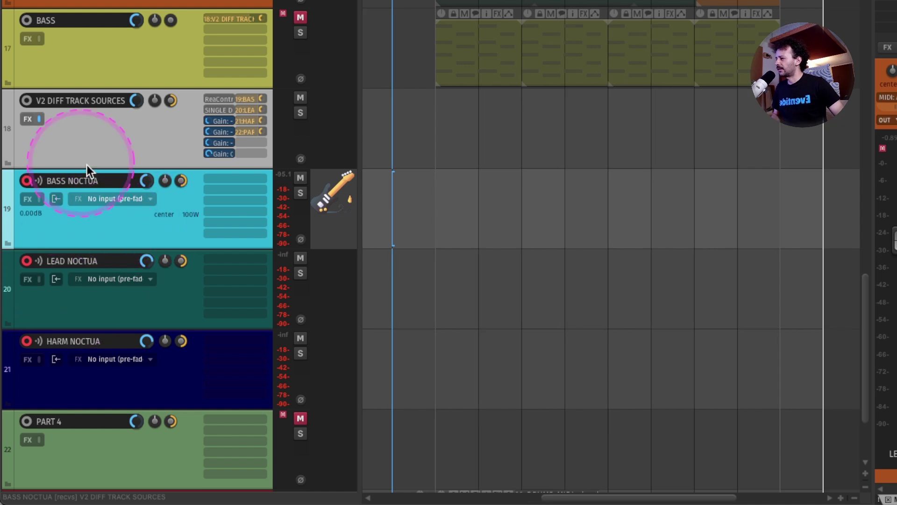
click(409, 210)
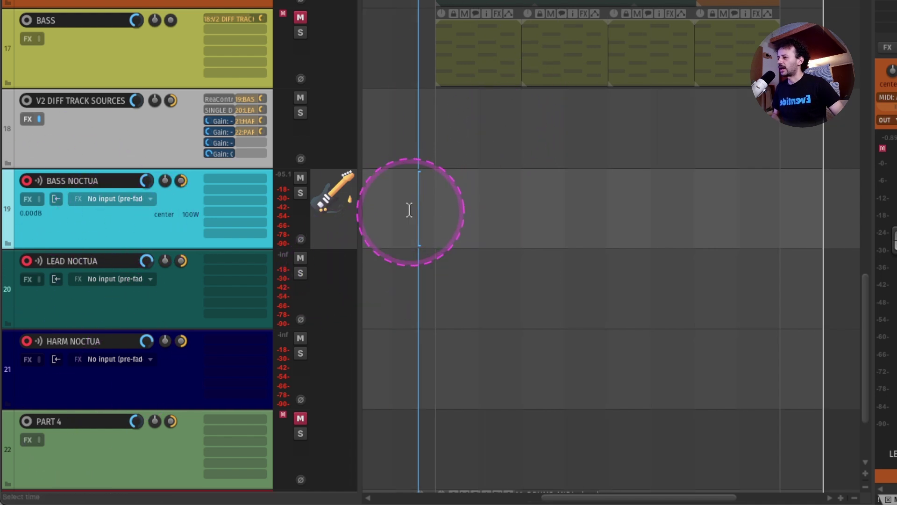
Step: Record the armed Noctua tracks briefly, then stop to keep the three new takes
key(ctrl+r)
scroll(685, 252, up, 3)
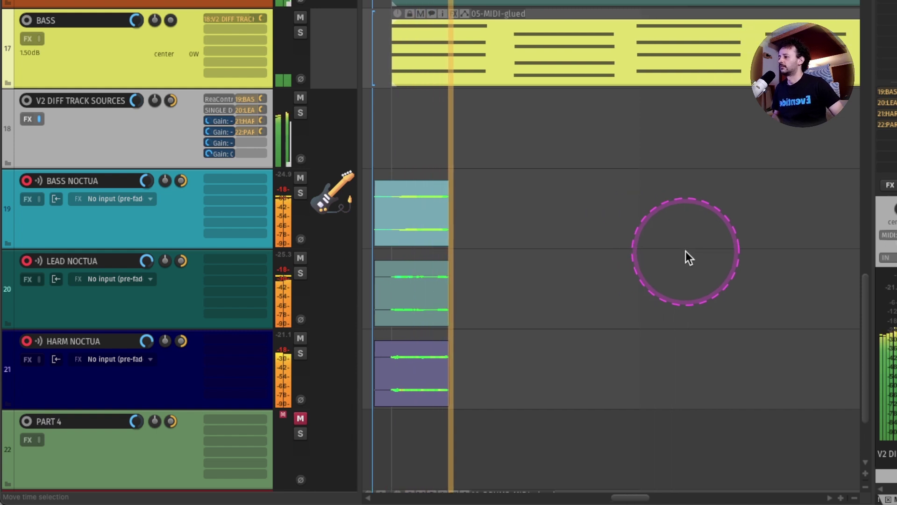
click(686, 251)
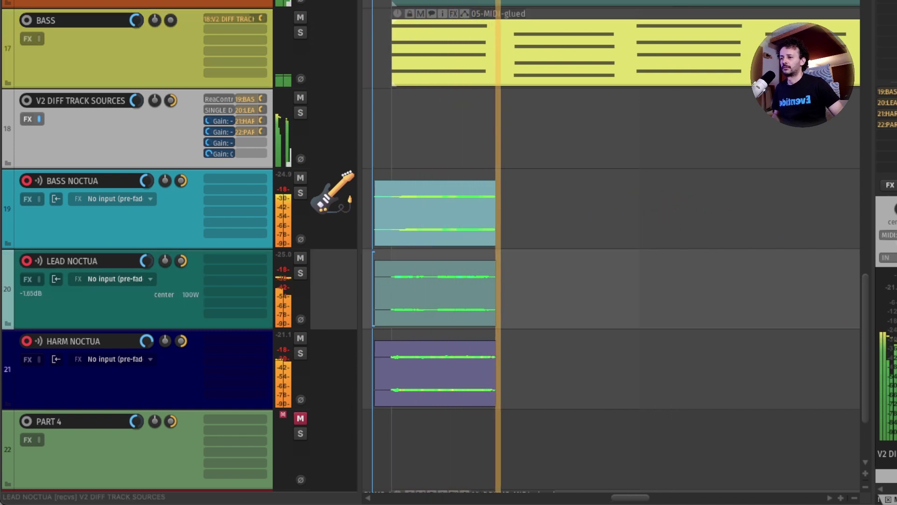
click(686, 369)
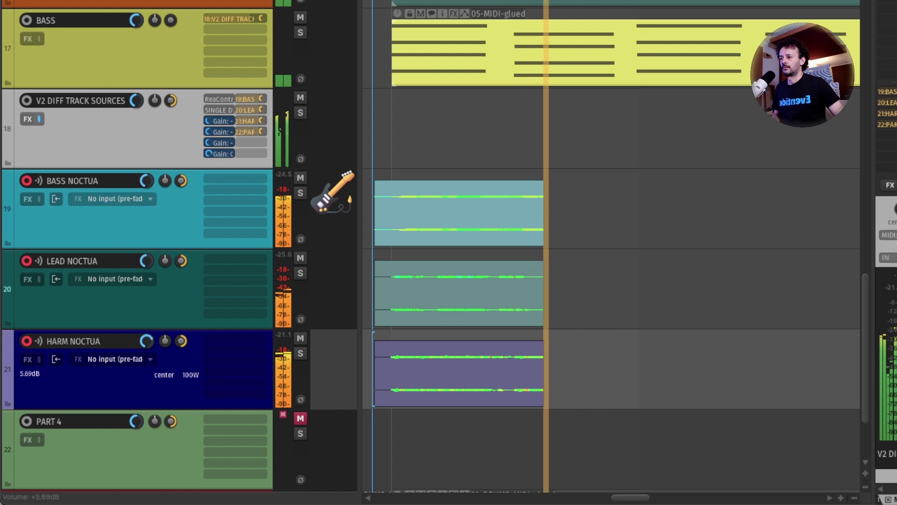
click(686, 290)
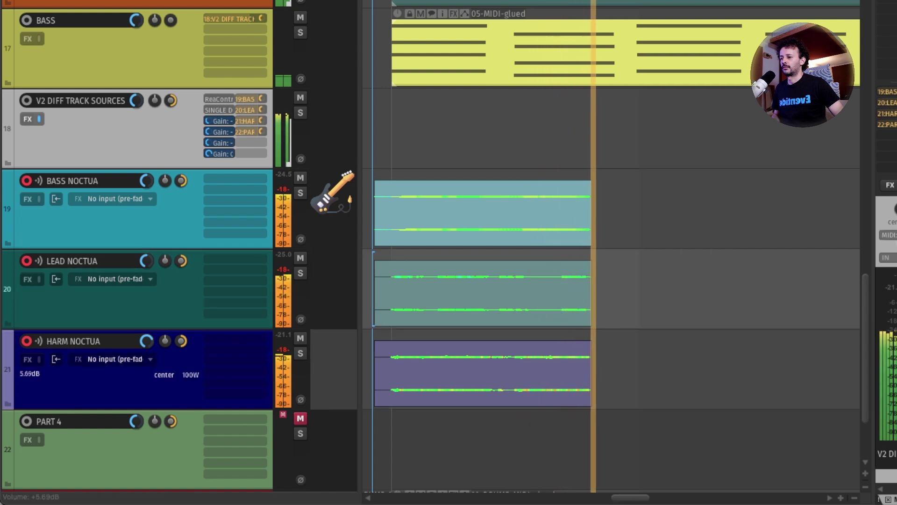
click(641, 248)
key(space)
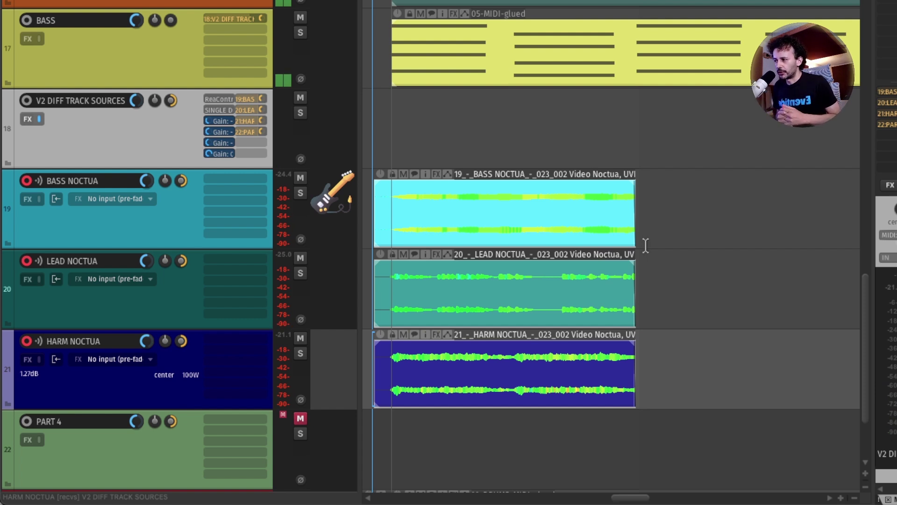
Step: Select the BASS, LEAD and HARM NOCTUA tracks (19–21) in the track panel
scroll(599, 245, down, 5)
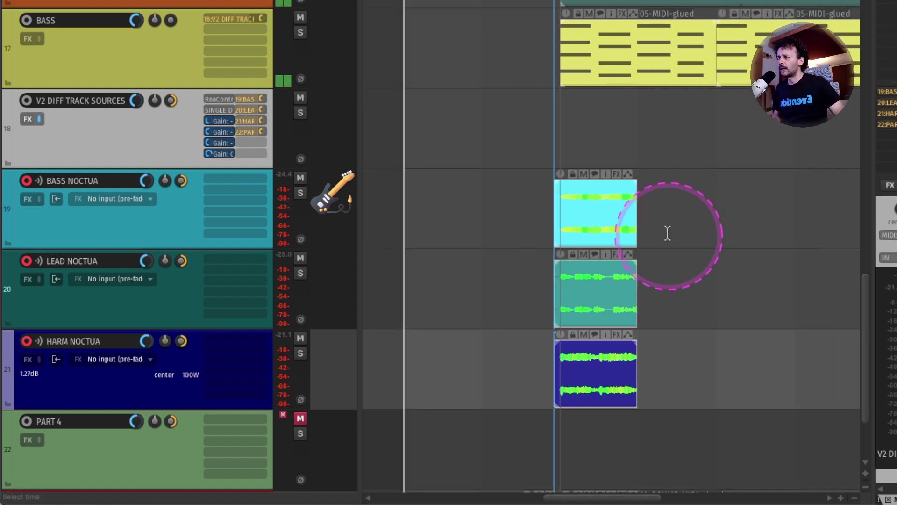
scroll(668, 237, down, 5)
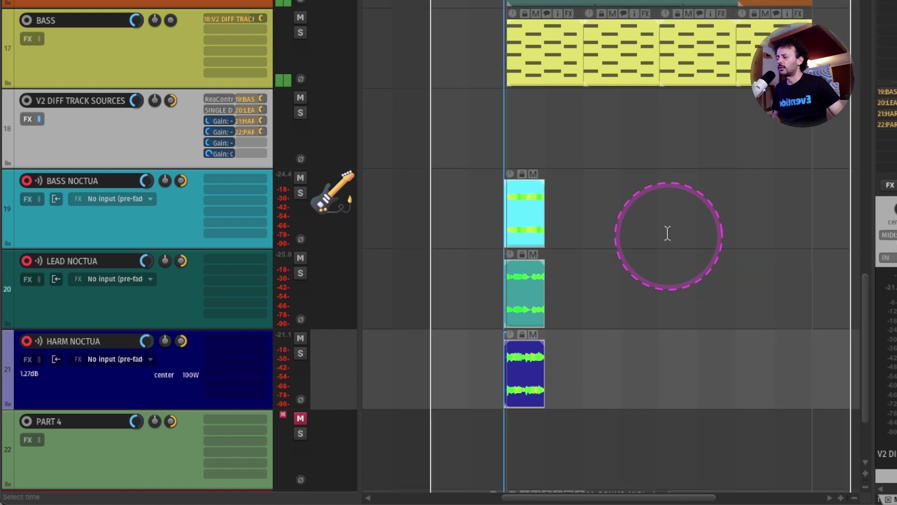
scroll(103, 266, up, 3)
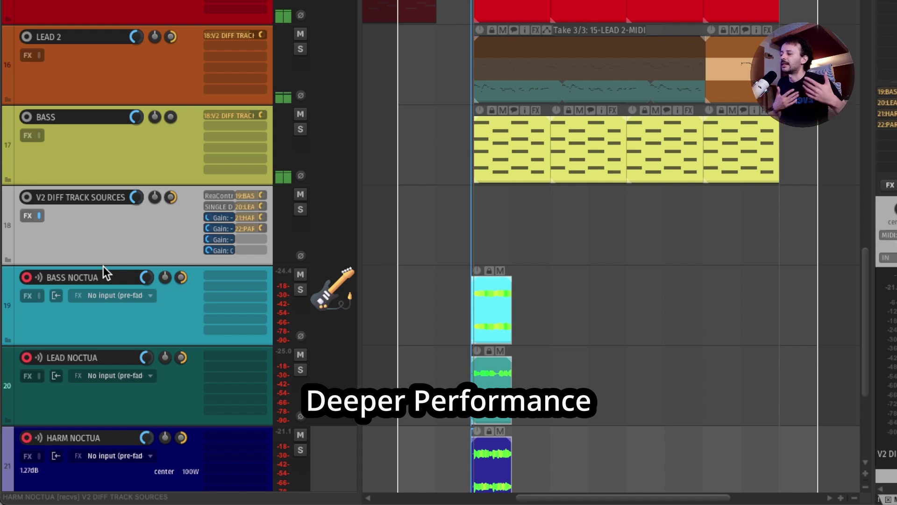
click(429, 202)
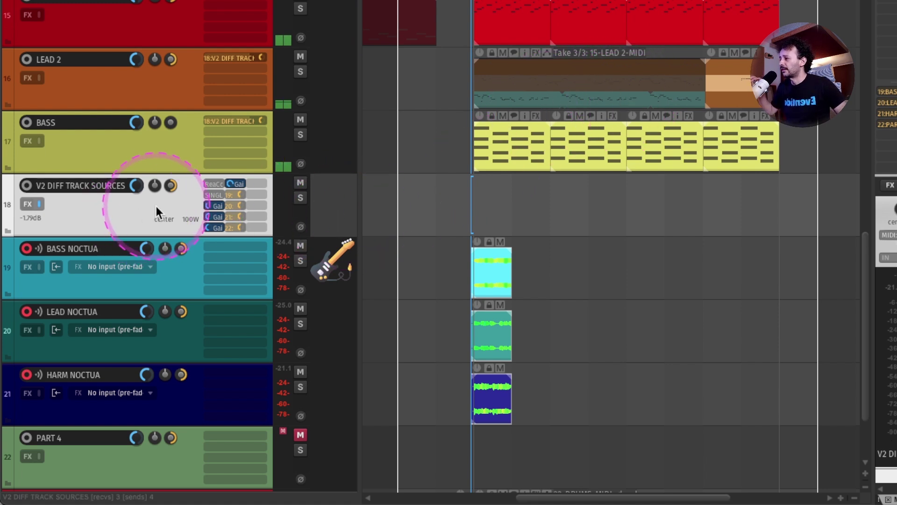
click(141, 277)
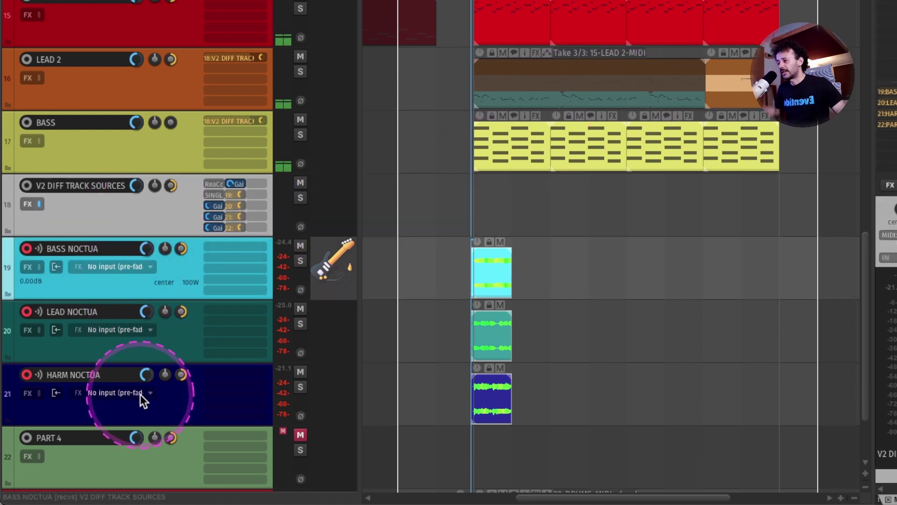
shift+click(147, 416)
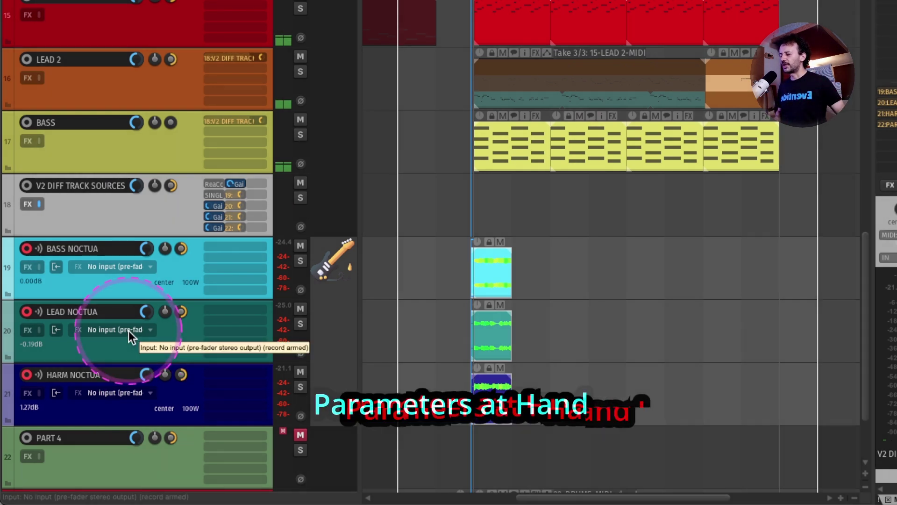
click(608, 289)
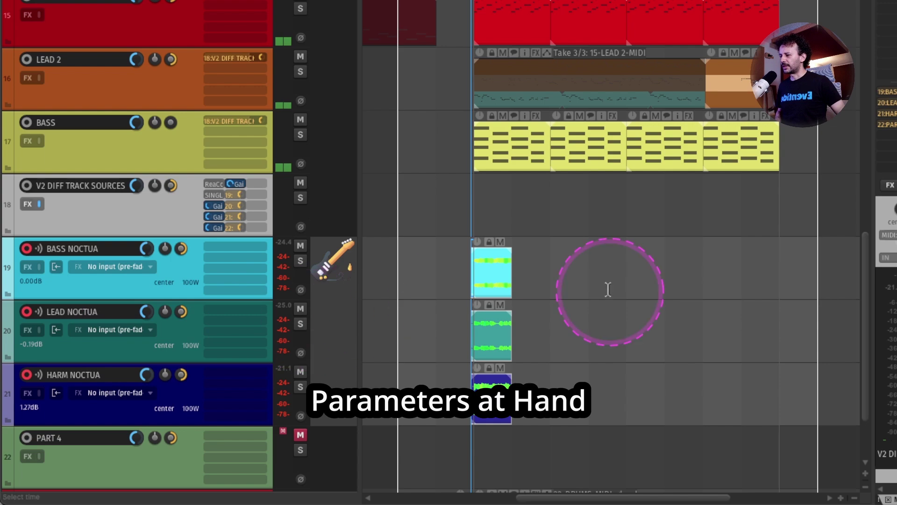
Step: Turn on Show FX Parameters in the Theme Adjuster's Mixer Control Panel for the mixer strips
click(171, 10)
click(638, 307)
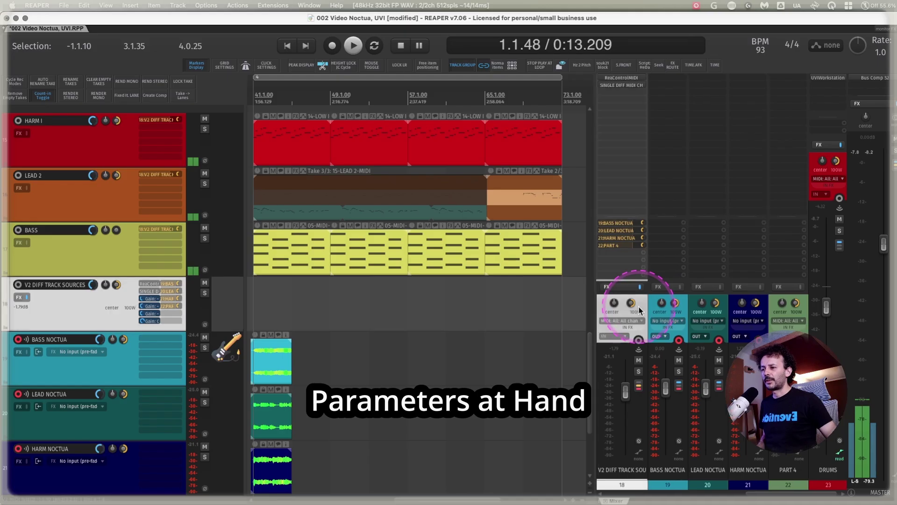
click(206, 5)
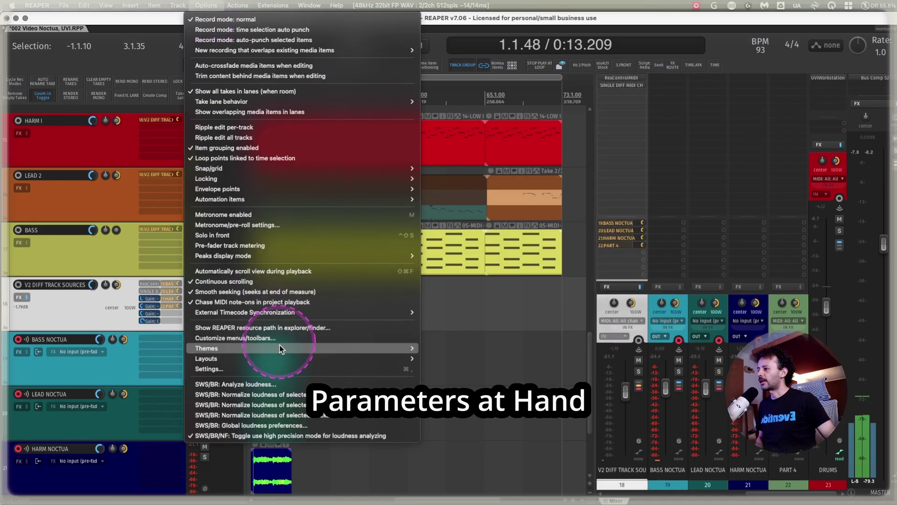
mouse_move(293, 347)
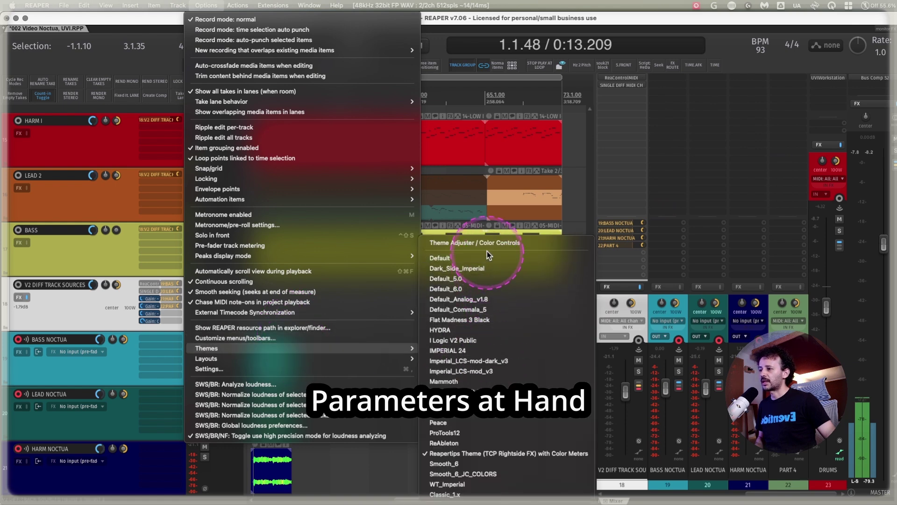
click(422, 99)
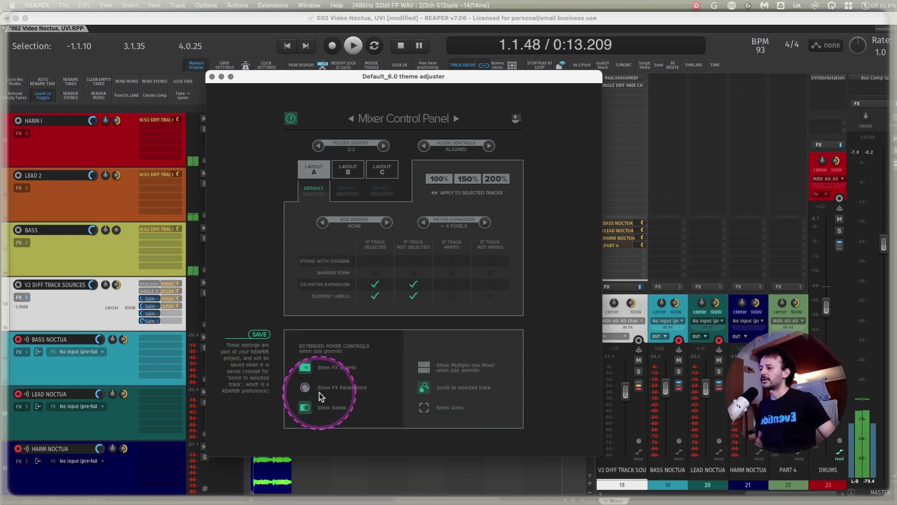
click(319, 392)
click(211, 77)
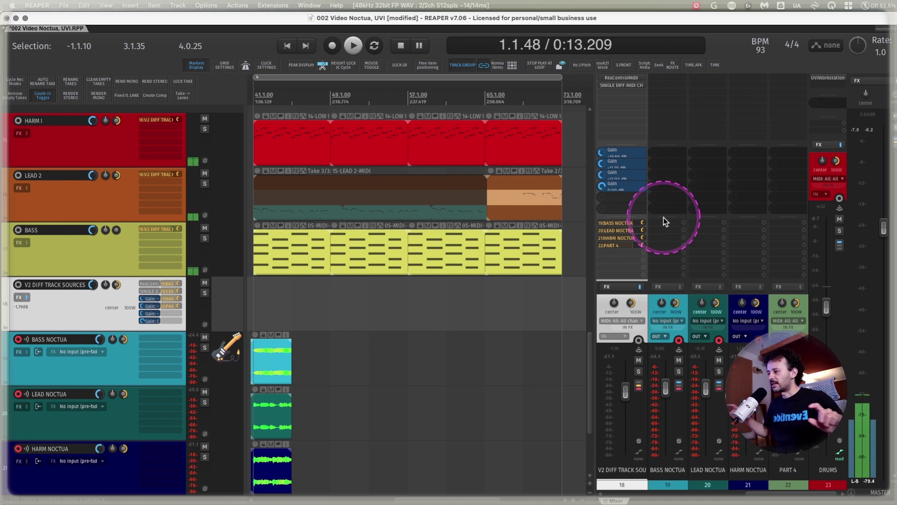
mouse_move(157, 311)
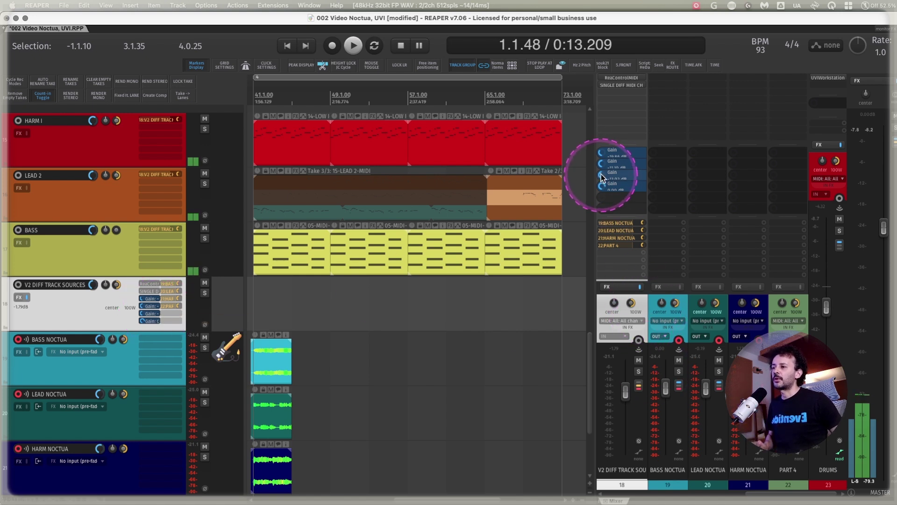
mouse_move(602, 187)
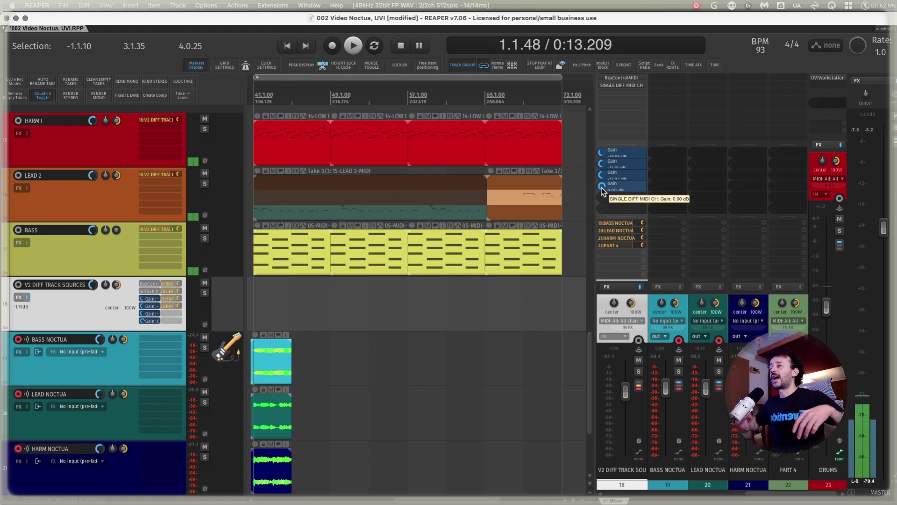
Step: Open the SINGLE DIFF MIDI CH plugin and check Norway volume's MIDI control, keeping Gain
double_click(628, 85)
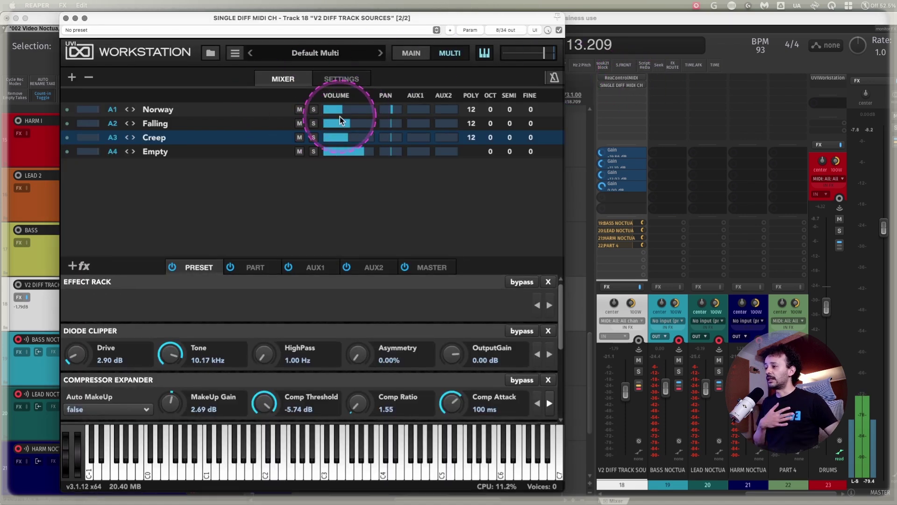
mouse_move(344, 112)
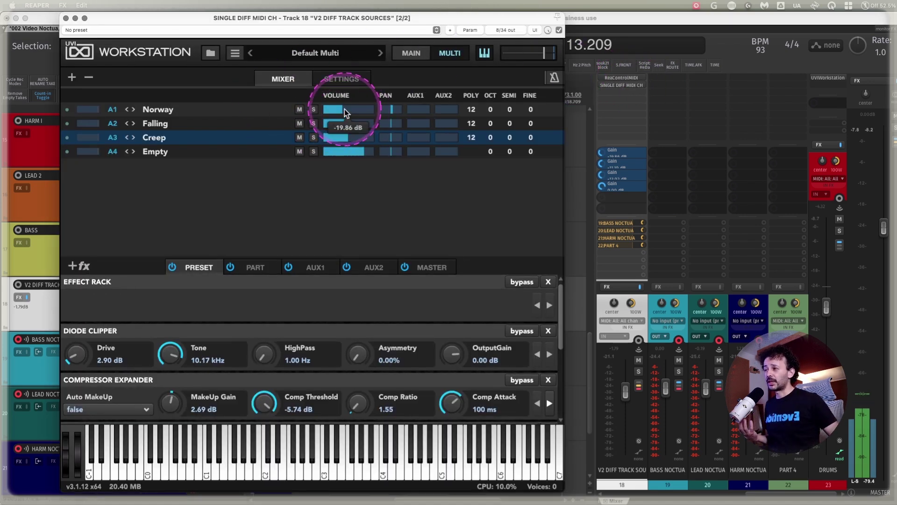
right_click(344, 109)
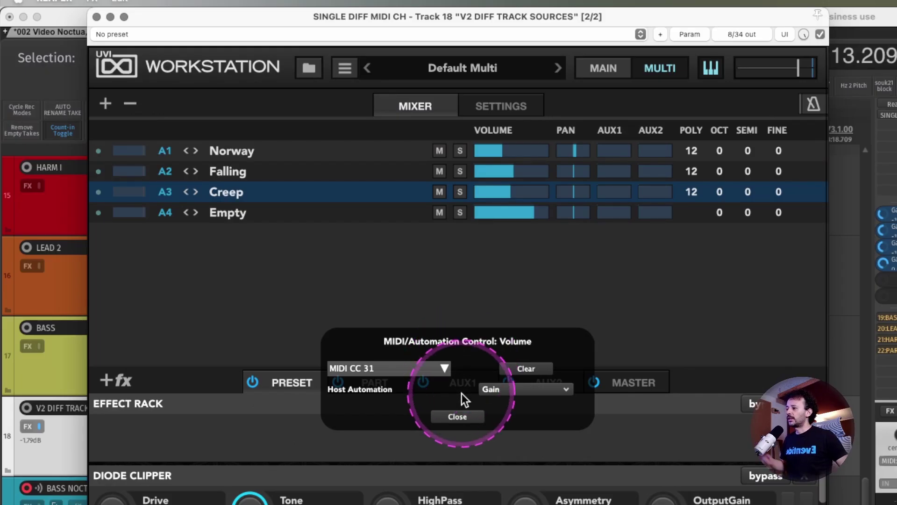
click(514, 399)
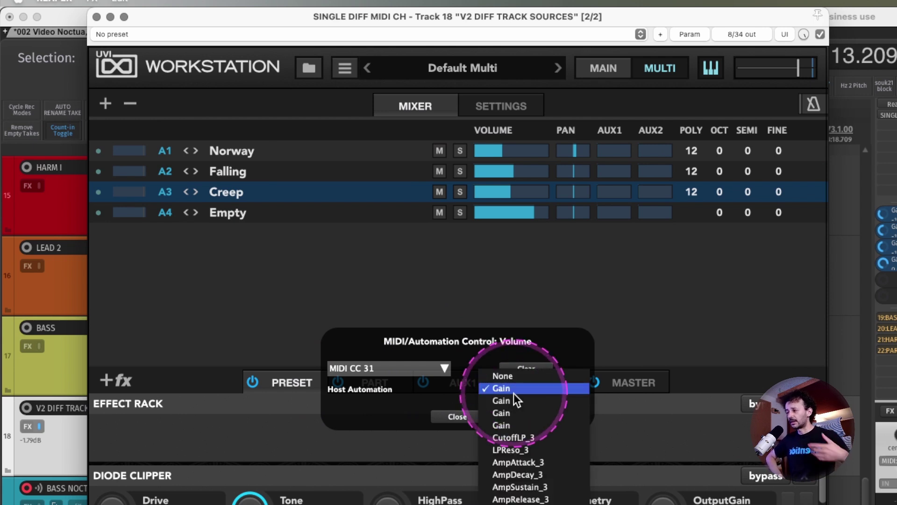
click(437, 397)
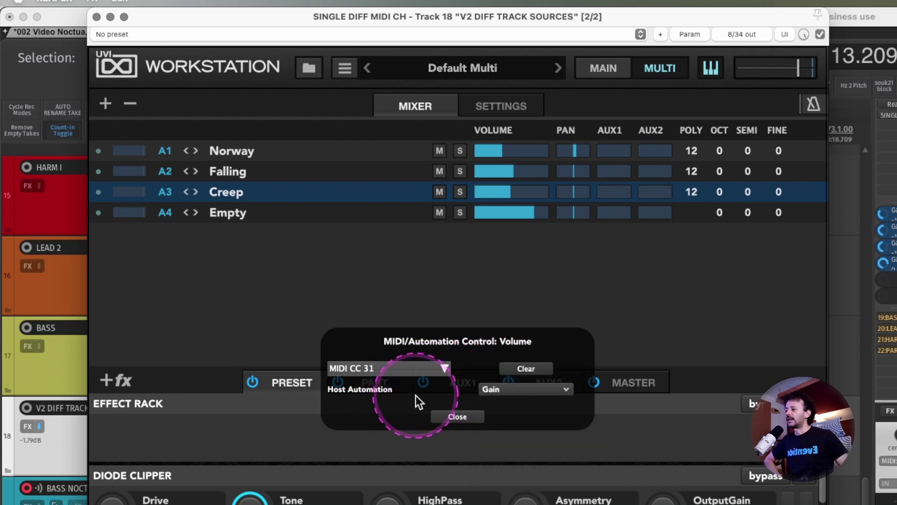
click(466, 419)
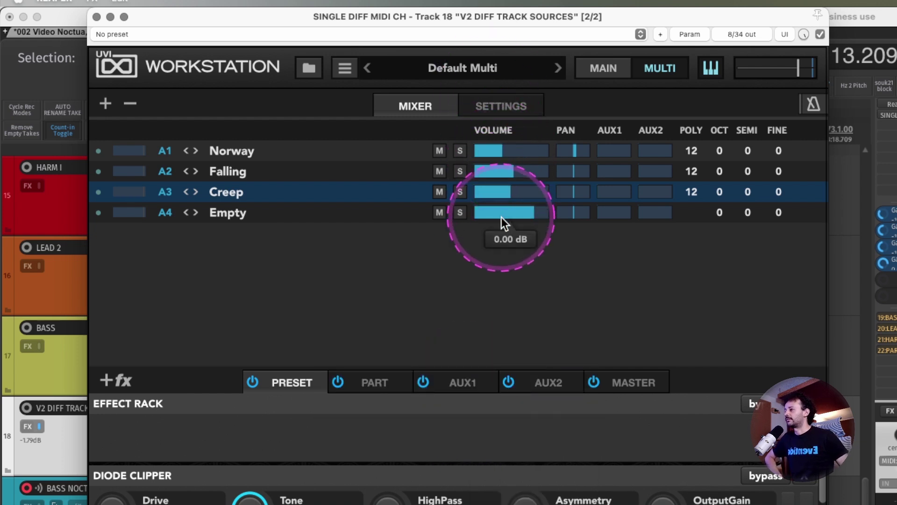
Step: Focus the main REAPER window and dismiss the add-effect plugin-type menu unchanged
mouse_move(506, 170)
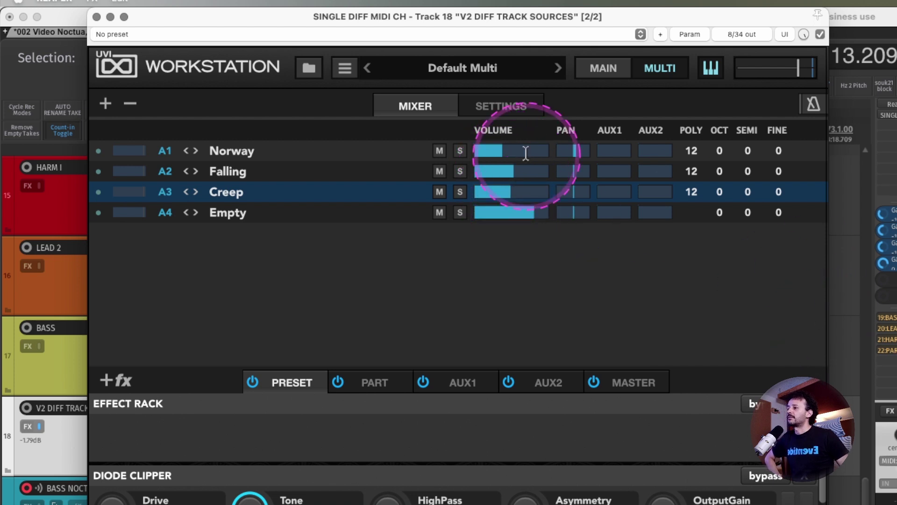
click(879, 364)
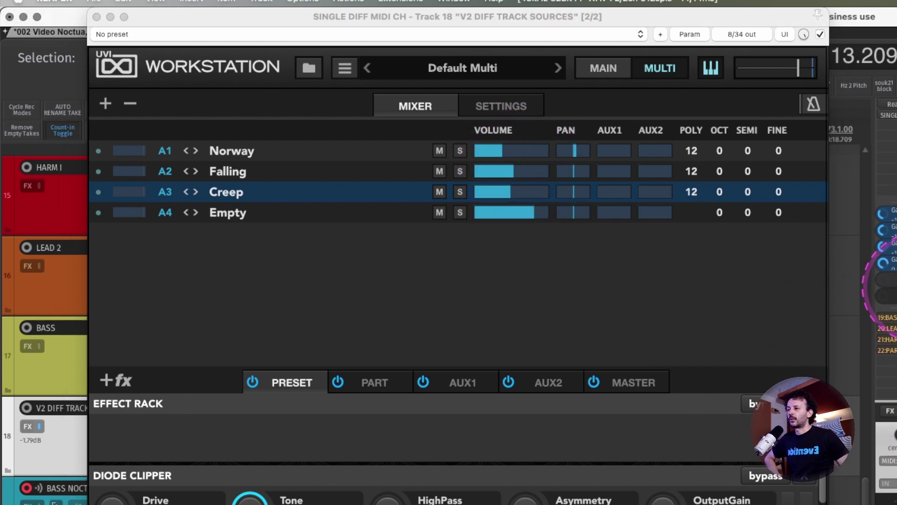
right_click(878, 288)
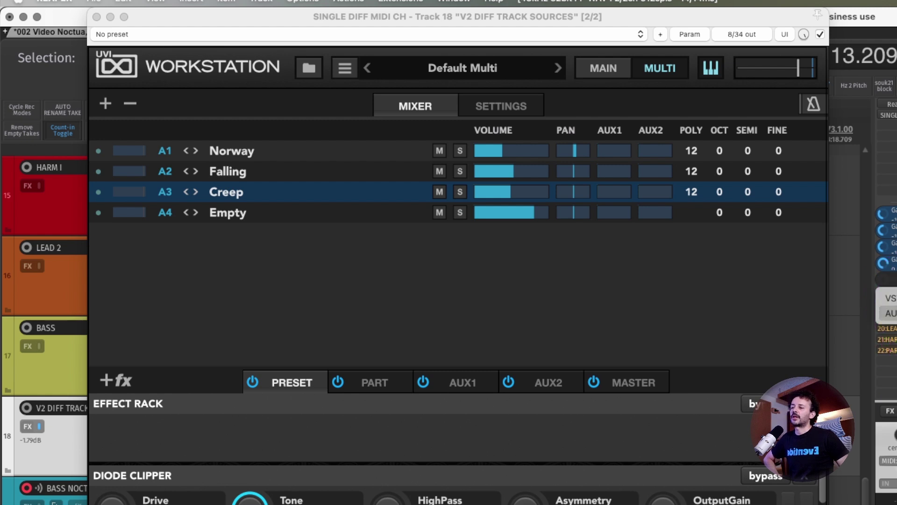
click(892, 430)
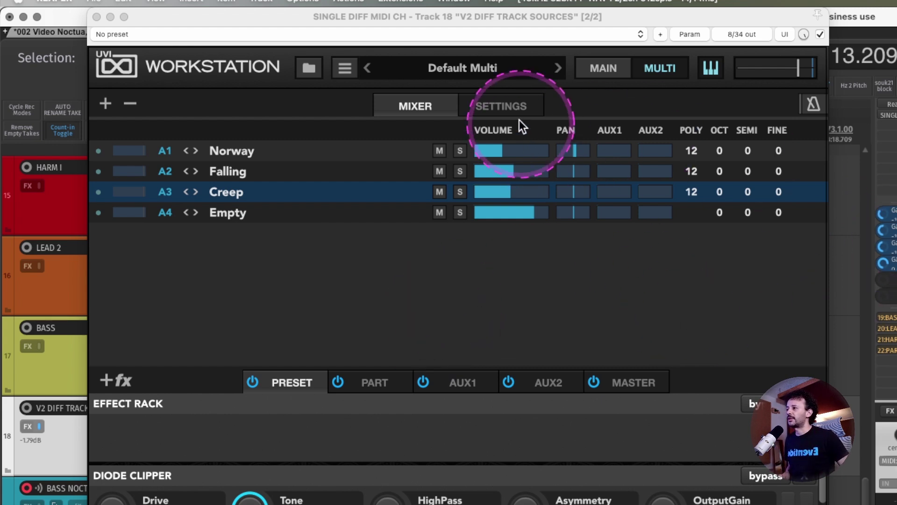
Step: Open Part 3's Noctua edit page and check oscillator I's source, leaving it on plasma
click(606, 69)
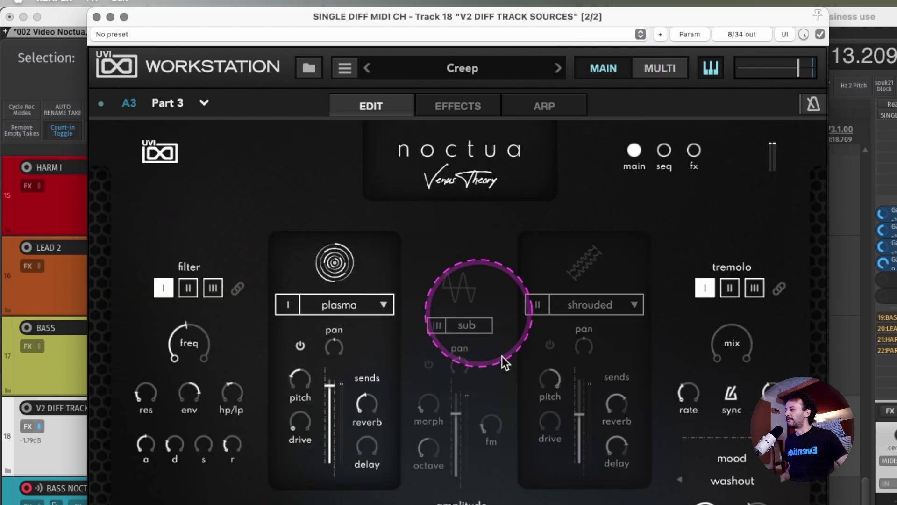
click(355, 303)
mouse_move(354, 346)
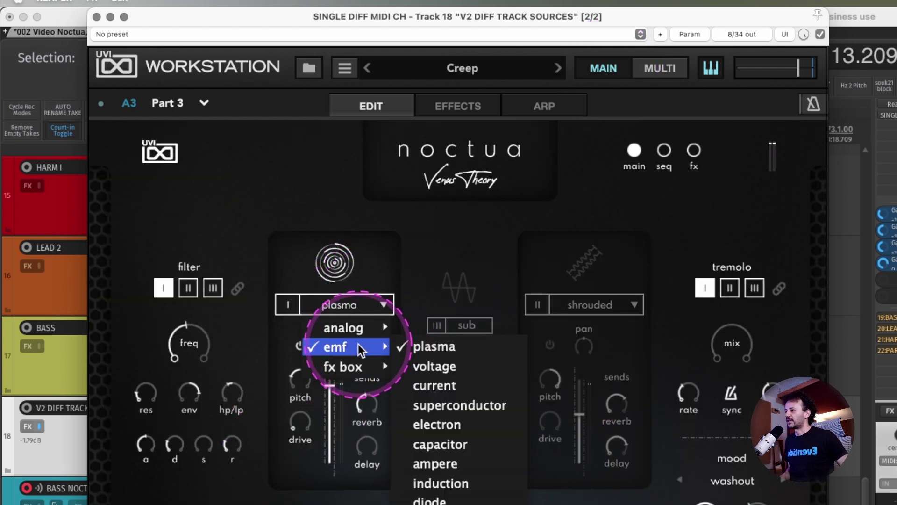
key(Escape)
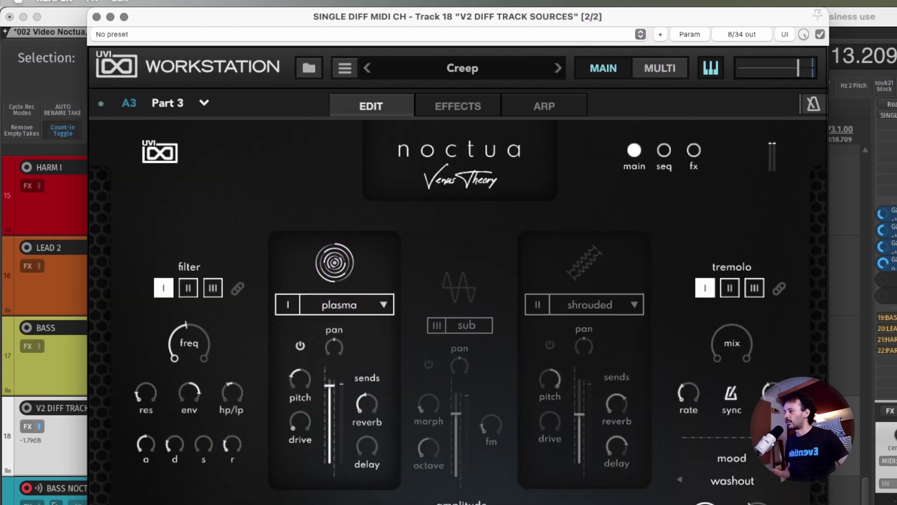
mouse_move(232, 444)
mouse_move(190, 355)
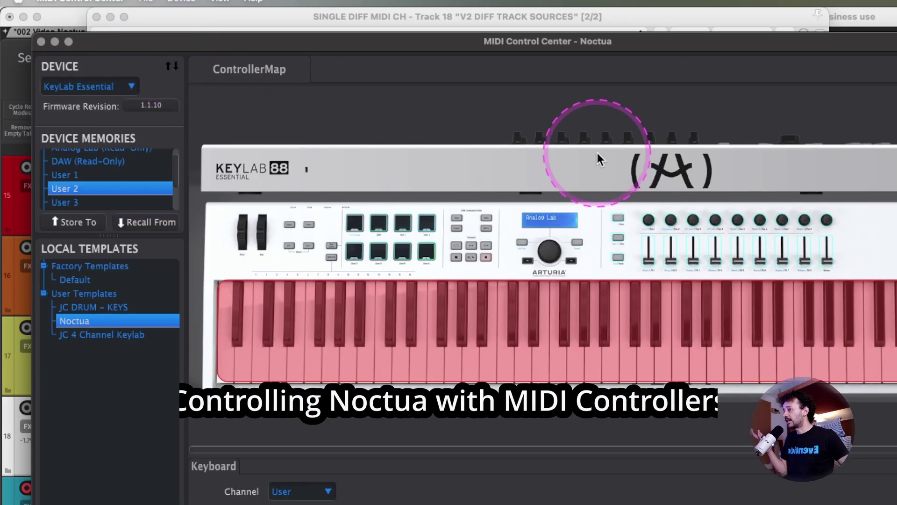
Step: Inspect Fader 1's controller number settings in the Noctua template, then bring UVI Workstation forward
click(650, 252)
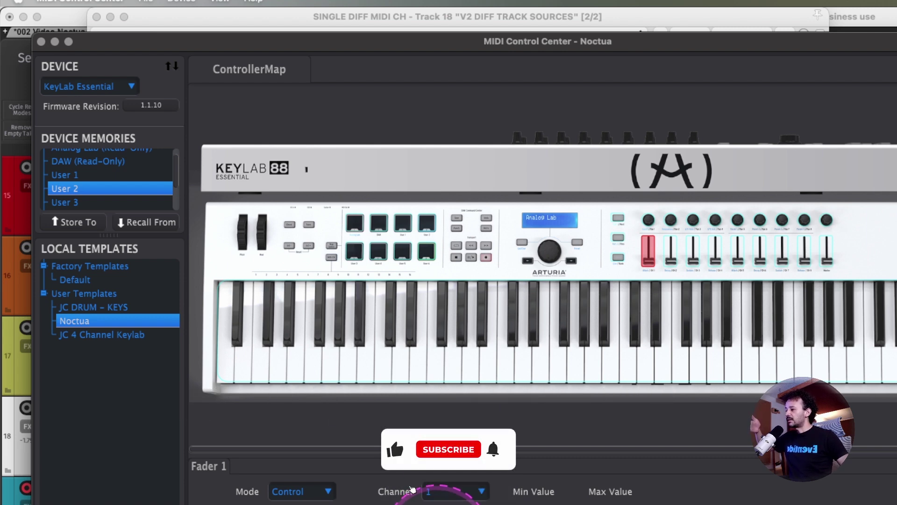
click(437, 491)
click(395, 501)
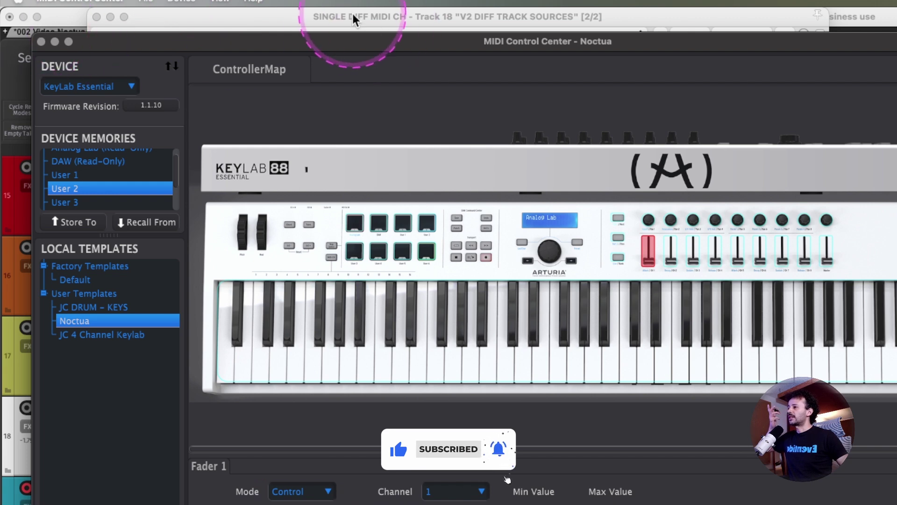
click(757, 21)
Step: Switch to Part 1, Norway, confirm its filter cutoff uses MIDI CC 20, and hide MIDI Control Center
click(203, 102)
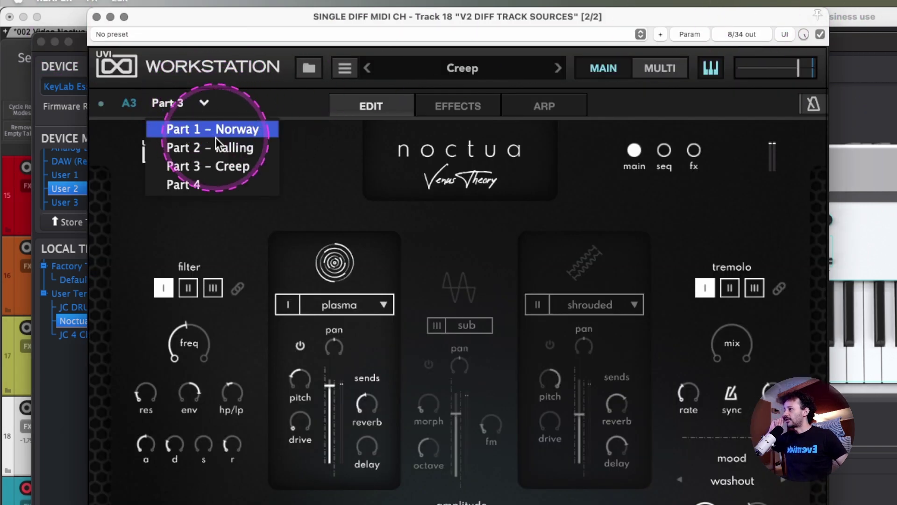
click(227, 131)
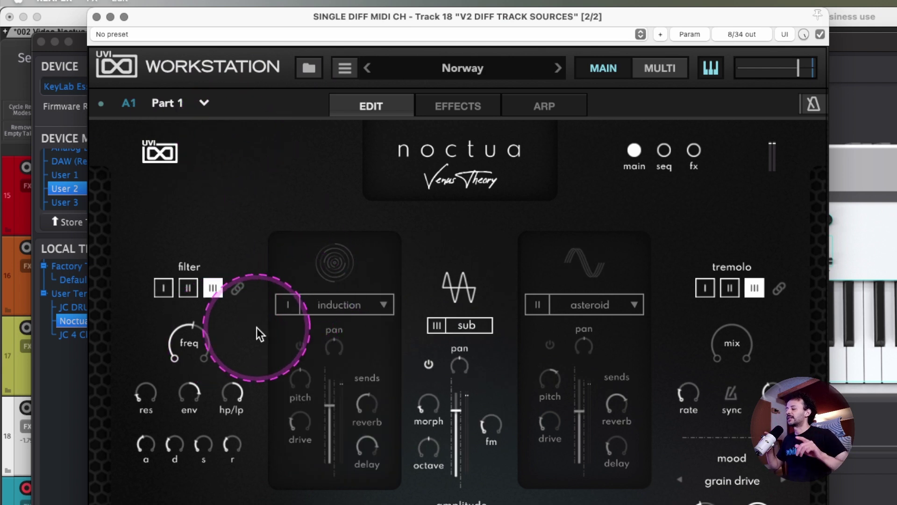
right_click(186, 348)
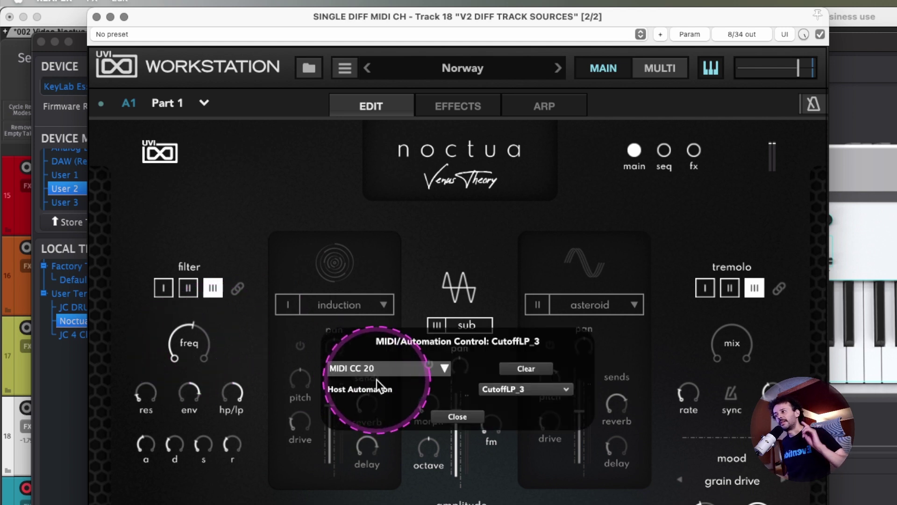
click(453, 416)
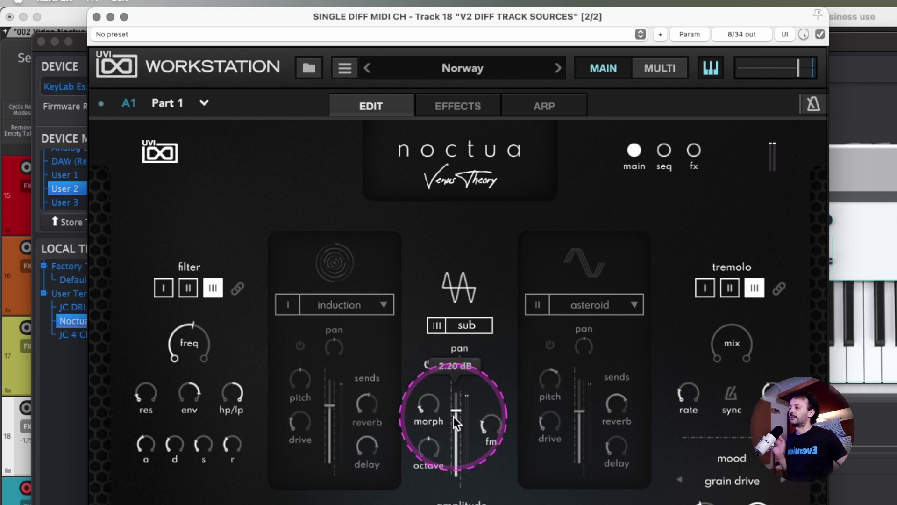
key(super+q)
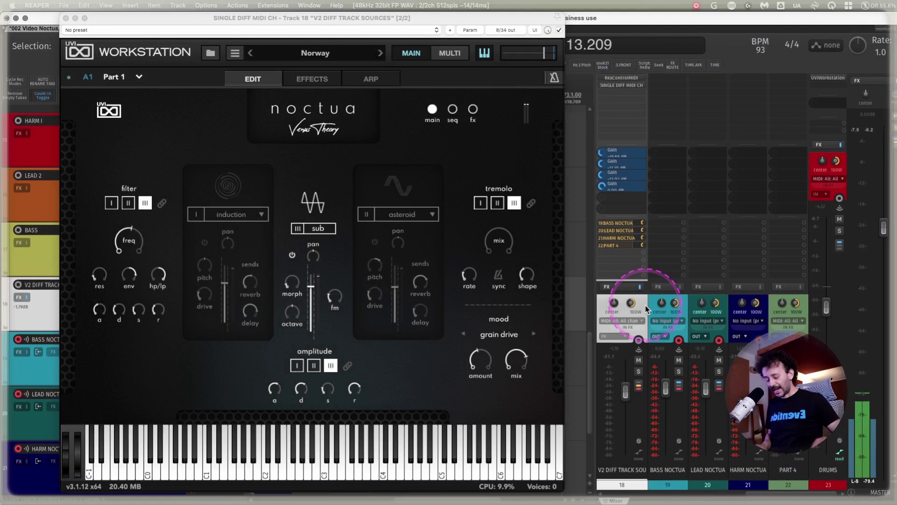
Step: Review BASS NOCTUA's input choices and leave them unchanged
click(650, 322)
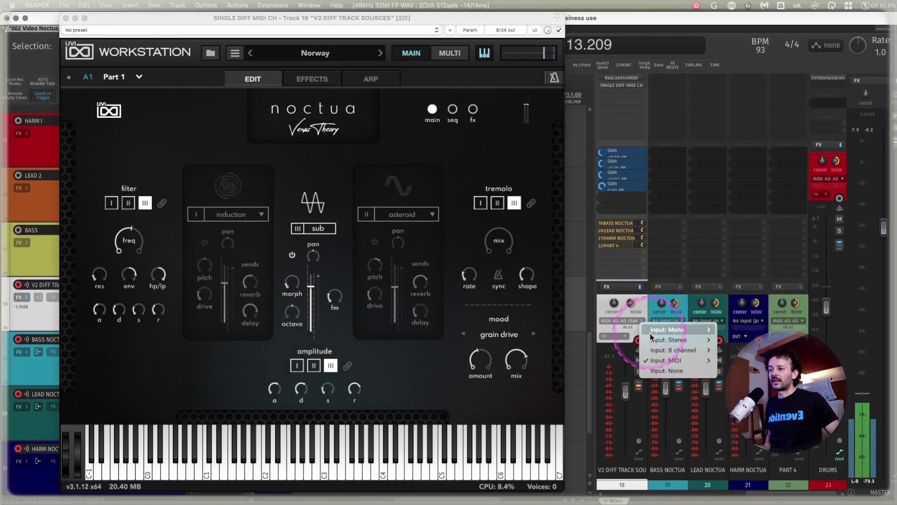
mouse_move(662, 365)
mouse_move(731, 361)
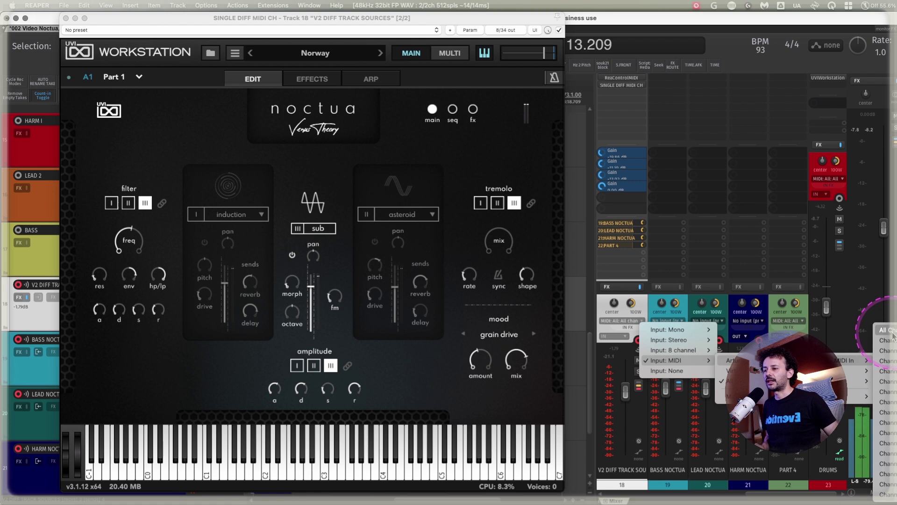
click(190, 139)
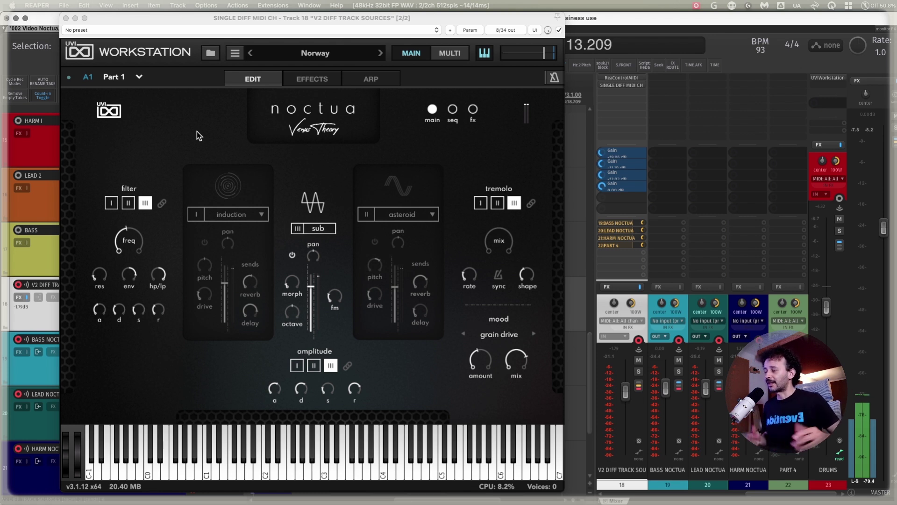
Step: Close the plugin and set HARM I, LEAD 2 and BASS to Write automation mode
click(66, 19)
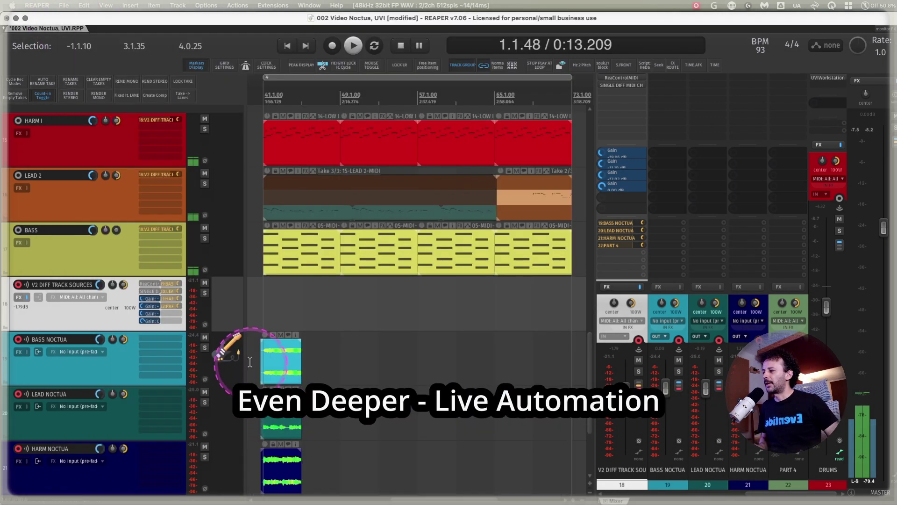
click(250, 362)
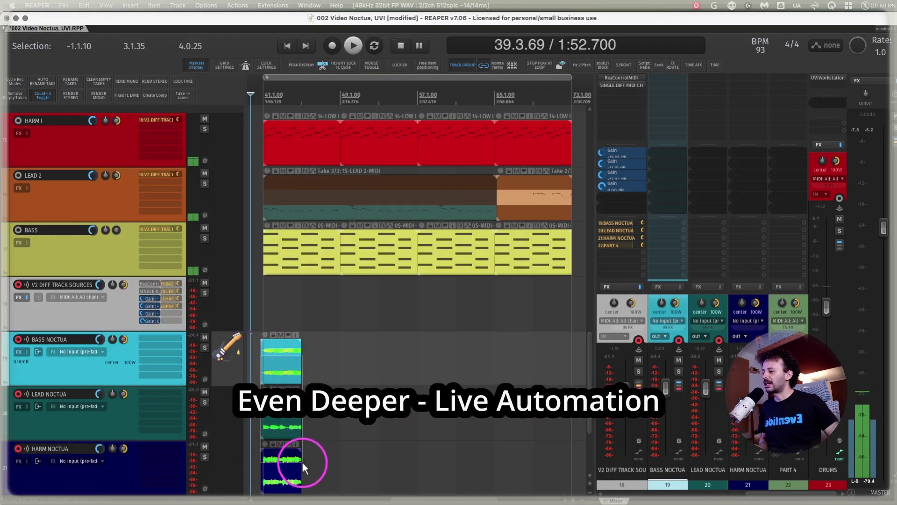
drag(91, 160, 69, 243)
right_click(70, 247)
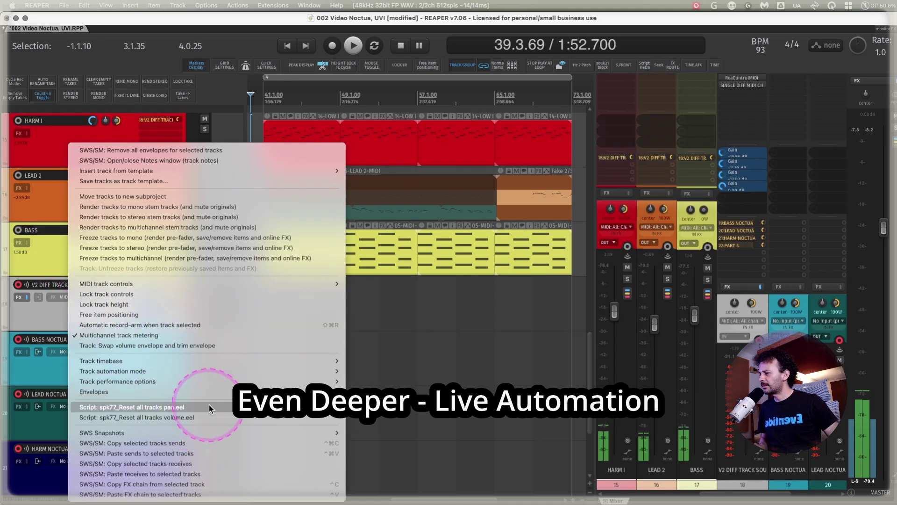
mouse_move(224, 371)
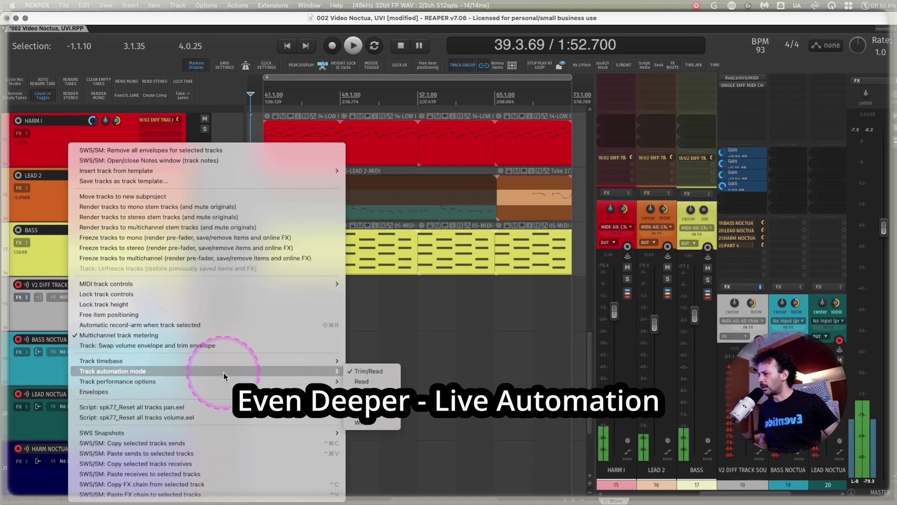
click(369, 423)
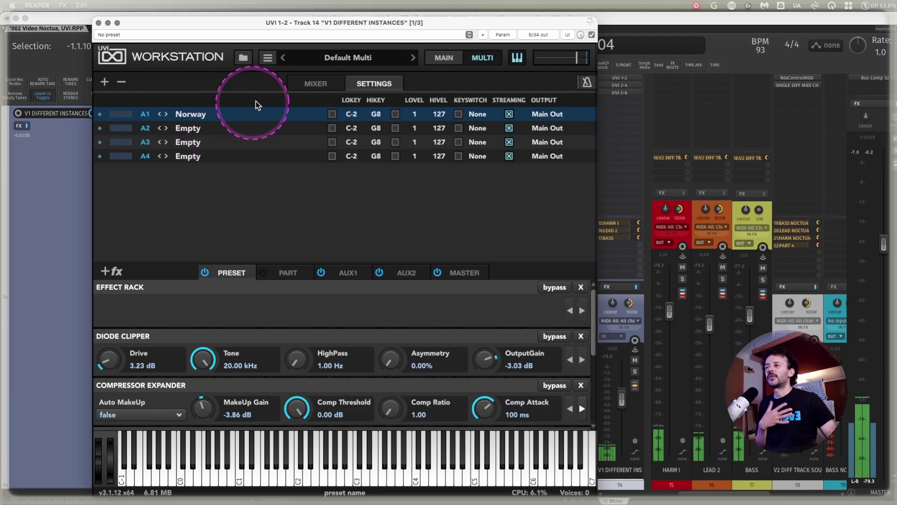
Step: Show UVI's MIXER view, compare tracks 14 and 18 CPU usage in the Performance Meter, then close it
click(324, 82)
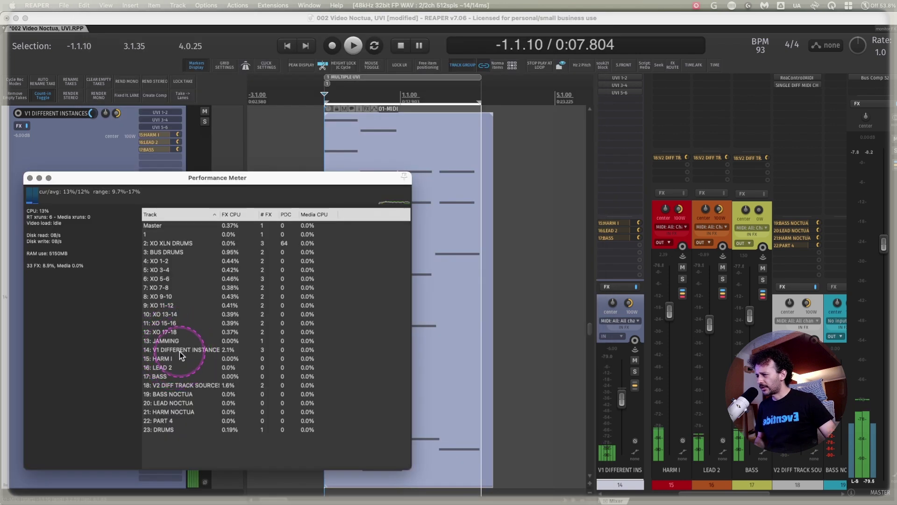
click(180, 352)
super+click(179, 386)
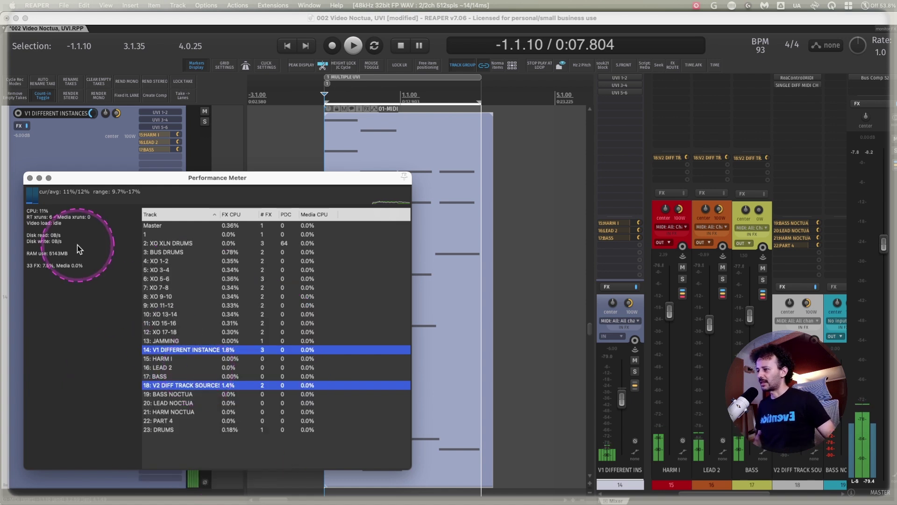
click(30, 178)
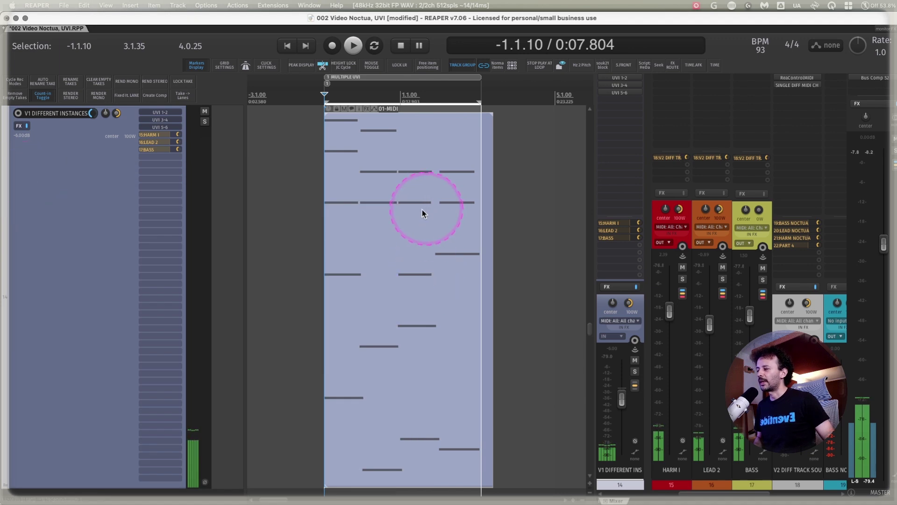